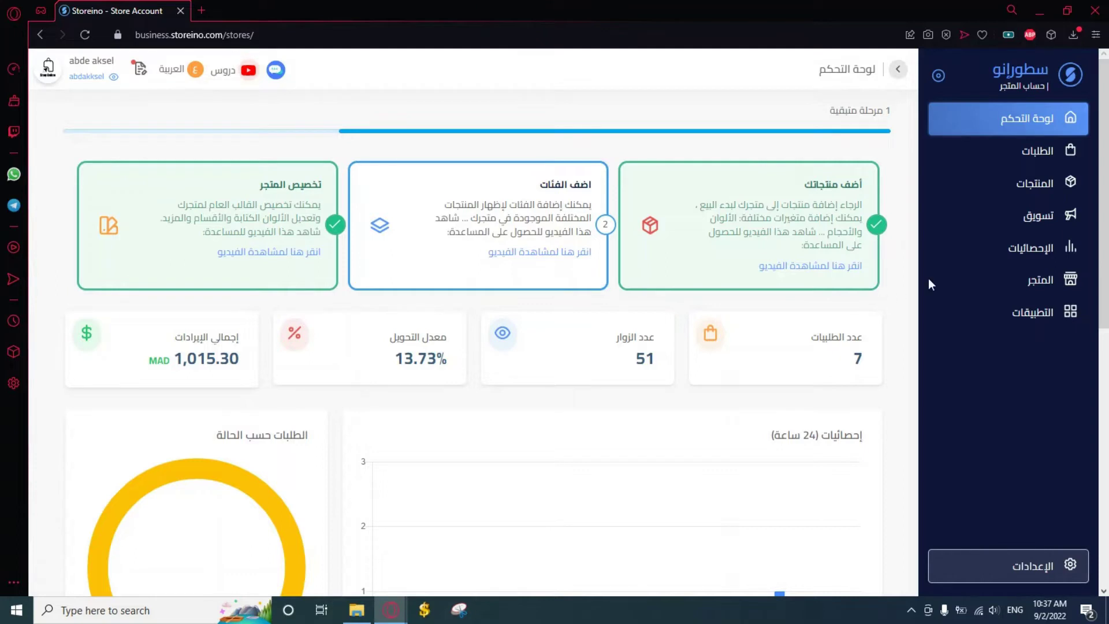
# Start a new upsell from Marketing > Upsells with بيع جديد
pyautogui.click(1056, 228)
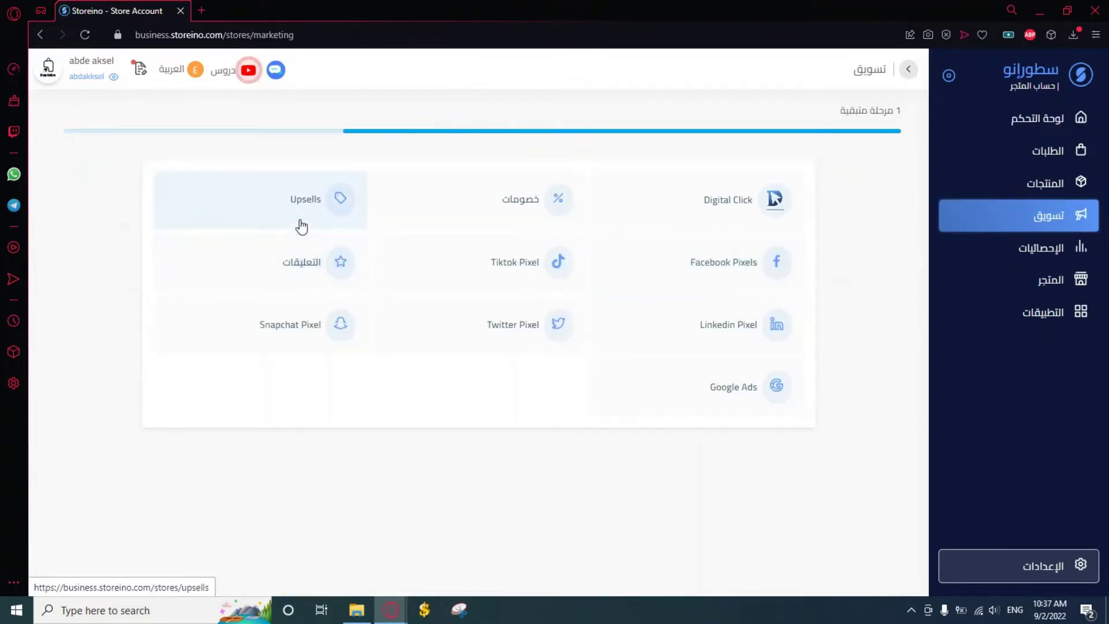
pyautogui.click(300, 224)
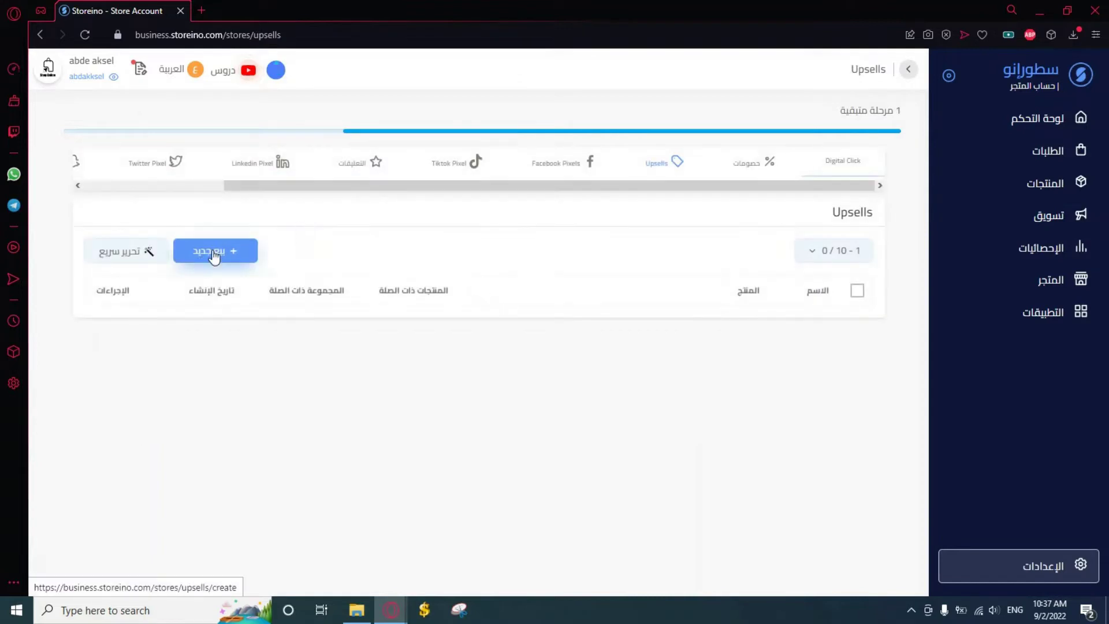
pyautogui.click(214, 252)
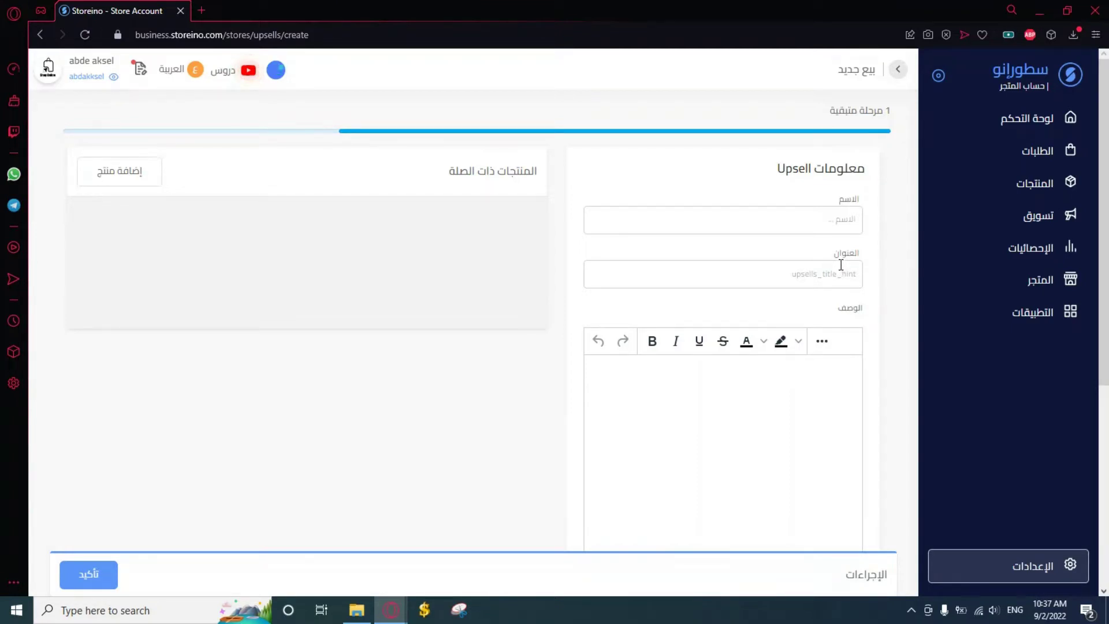
# Name the upsell 'upsell 1' and give it the title 'special offer'
pyautogui.click(824, 214)
pyautogui.write('upse')
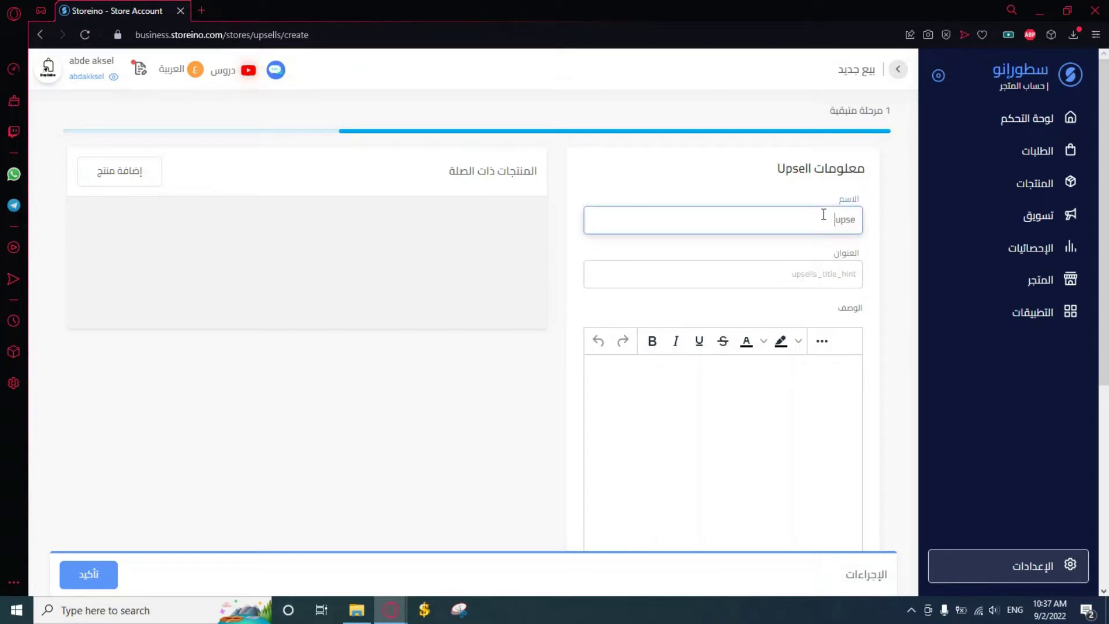
pyautogui.write('ll 1')
pyautogui.click(804, 261)
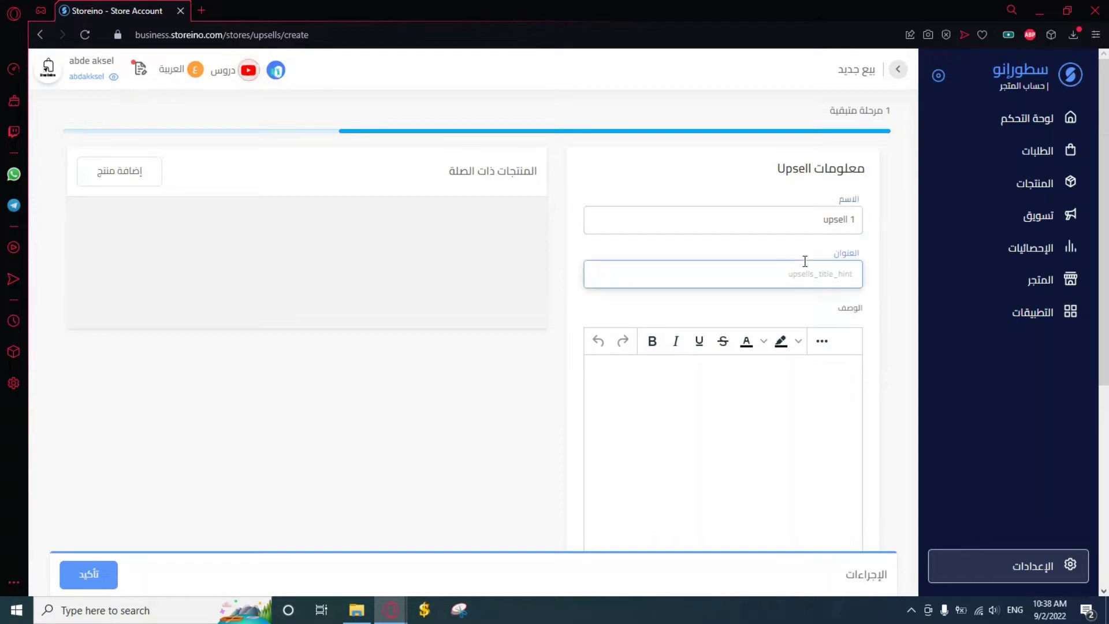
pyautogui.write('special offer')
pyautogui.click(893, 279)
# Write the description 'thank you for your order'
pyautogui.scroll(-2, 886, 337)
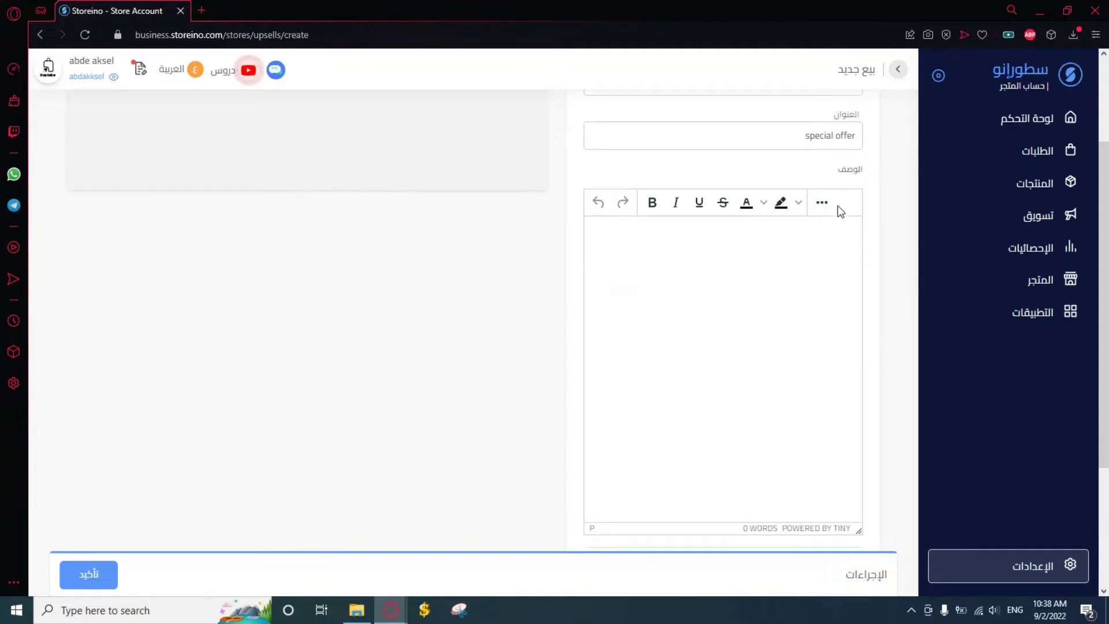
pyautogui.click(800, 239)
pyautogui.write('thank you')
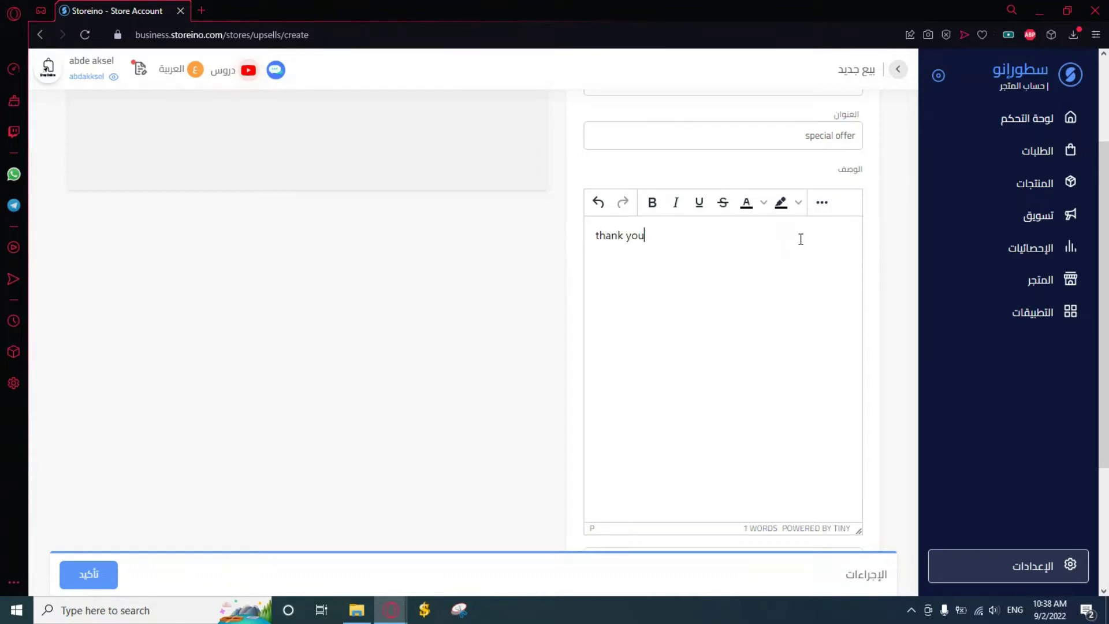
pyautogui.press('BackSpace')
pyautogui.press('BackSpace')
pyautogui.press('BackSpace')
pyautogui.write('for your order')
pyautogui.scroll(-3, 817, 389)
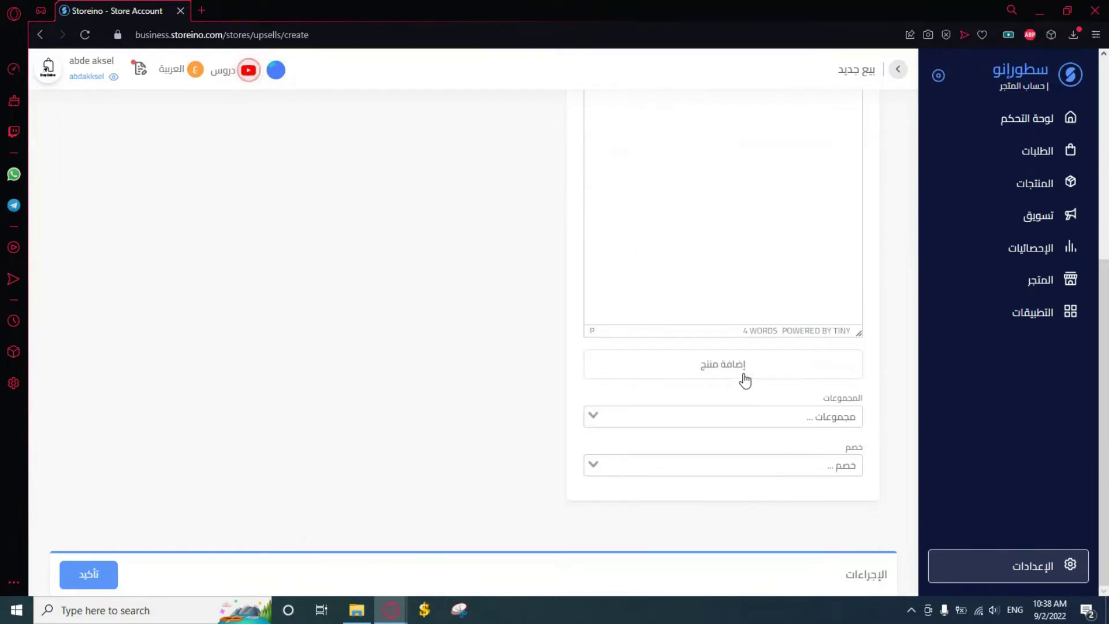
# Select JBL speaker as the upsell's product in the product dialog
pyautogui.click(744, 370)
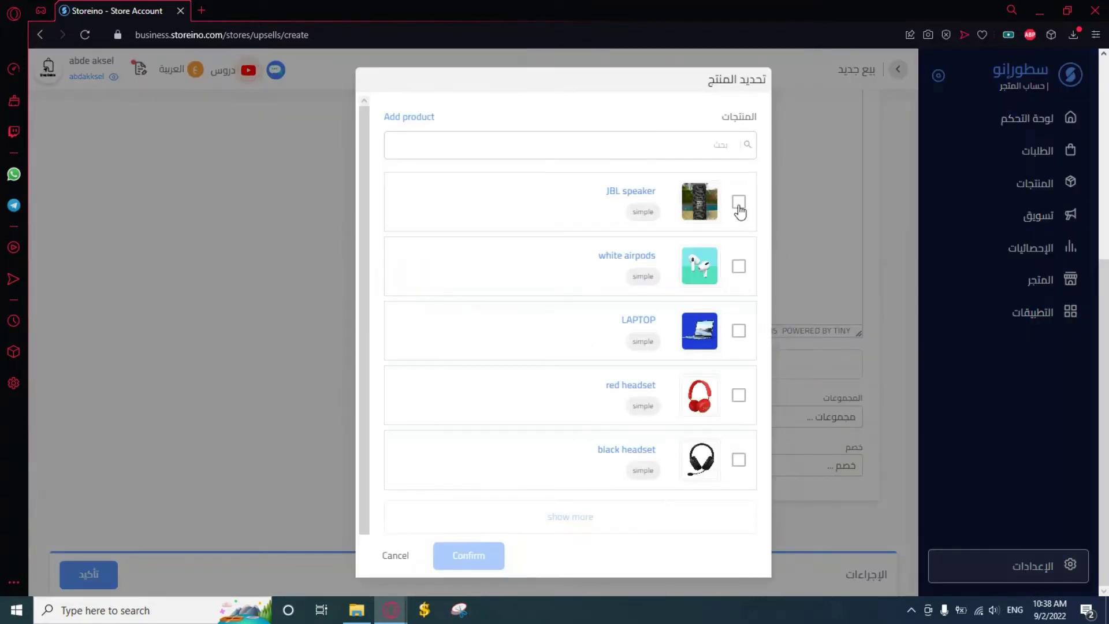
pyautogui.click(739, 203)
pyautogui.click(466, 552)
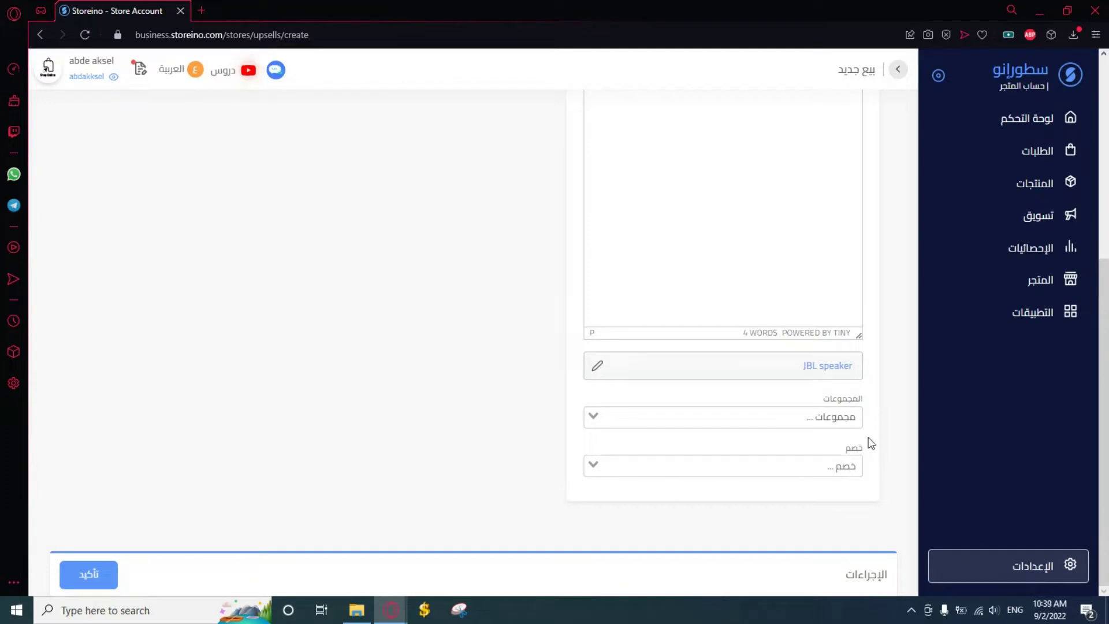
# Apply the test1 discount to the upsell
pyautogui.click(717, 462)
pyautogui.click(720, 491)
pyautogui.scroll(1, 350, 383)
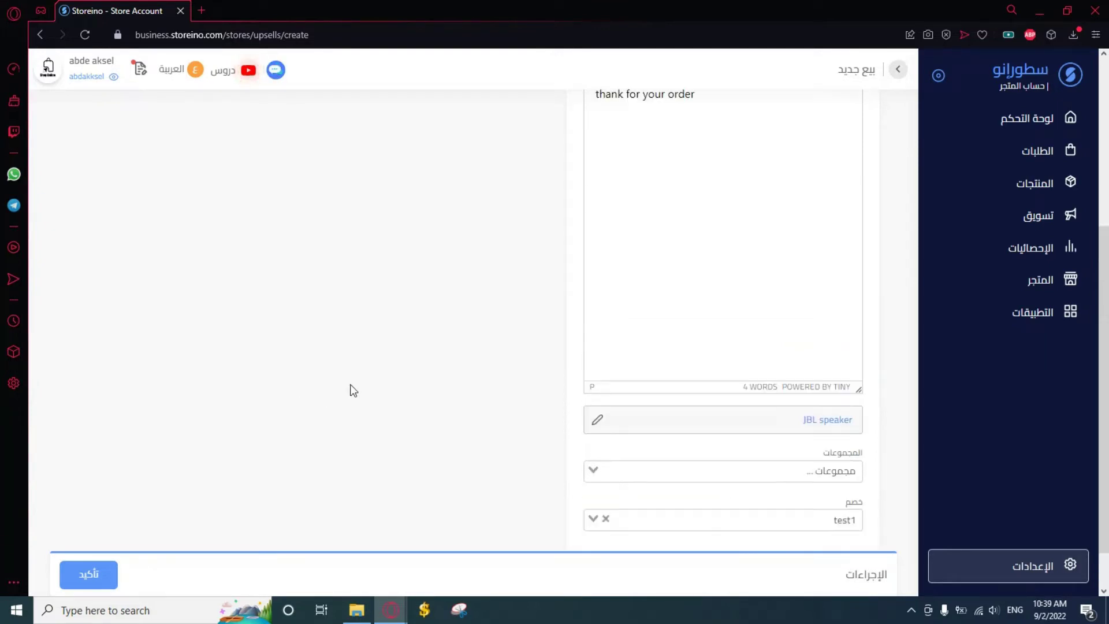
pyautogui.scroll(5, 350, 383)
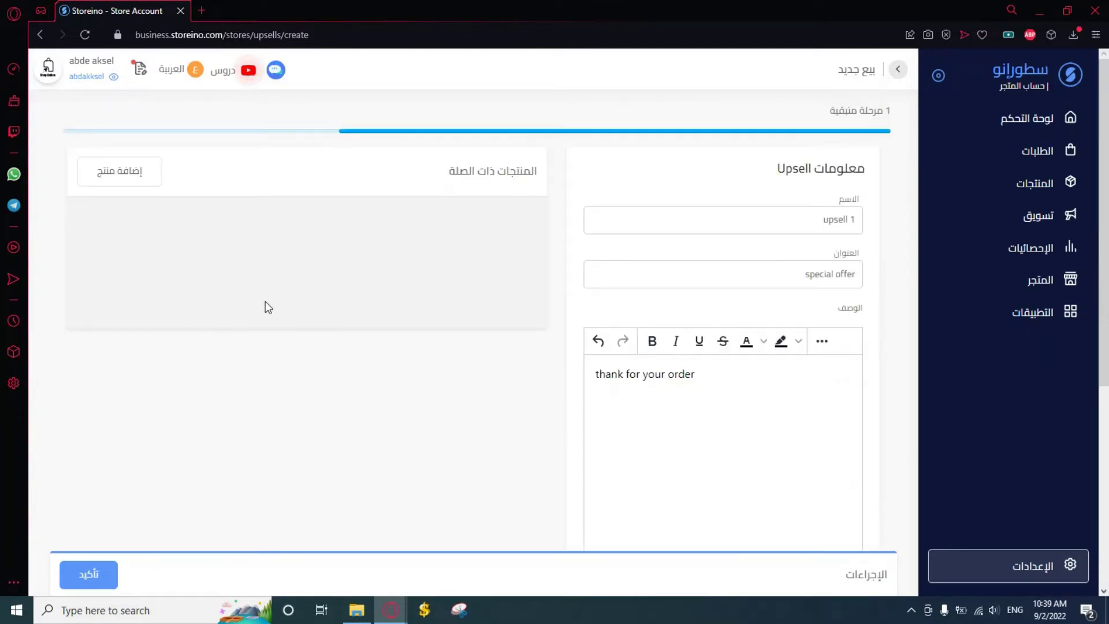
# Add the red headset and black headset as offered products
pyautogui.click(147, 179)
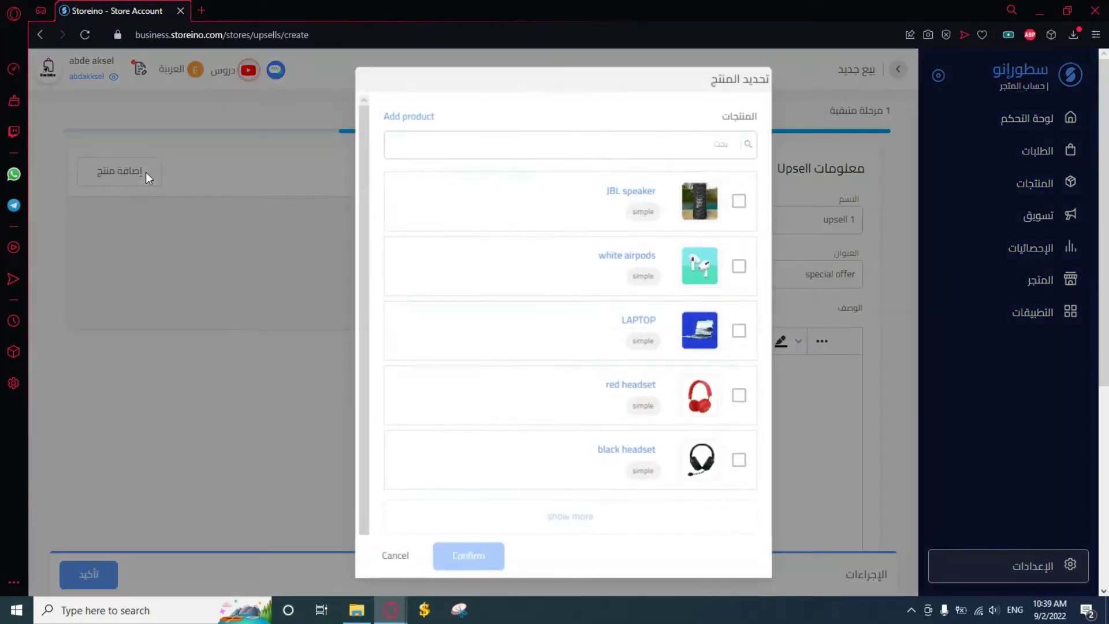
pyautogui.click(739, 397)
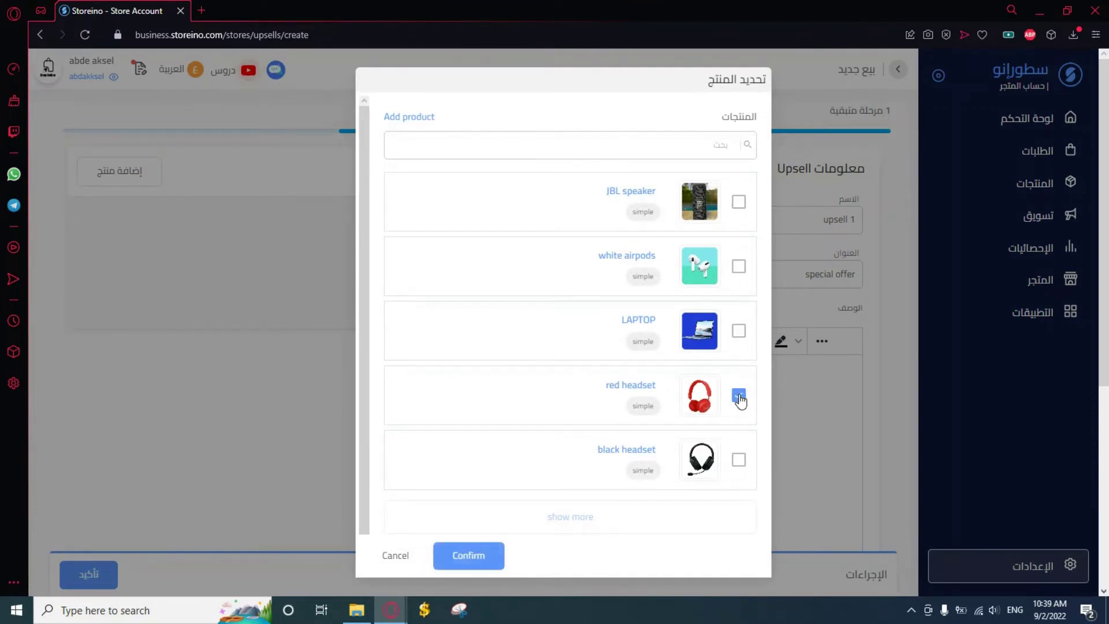
pyautogui.click(738, 460)
pyautogui.click(477, 553)
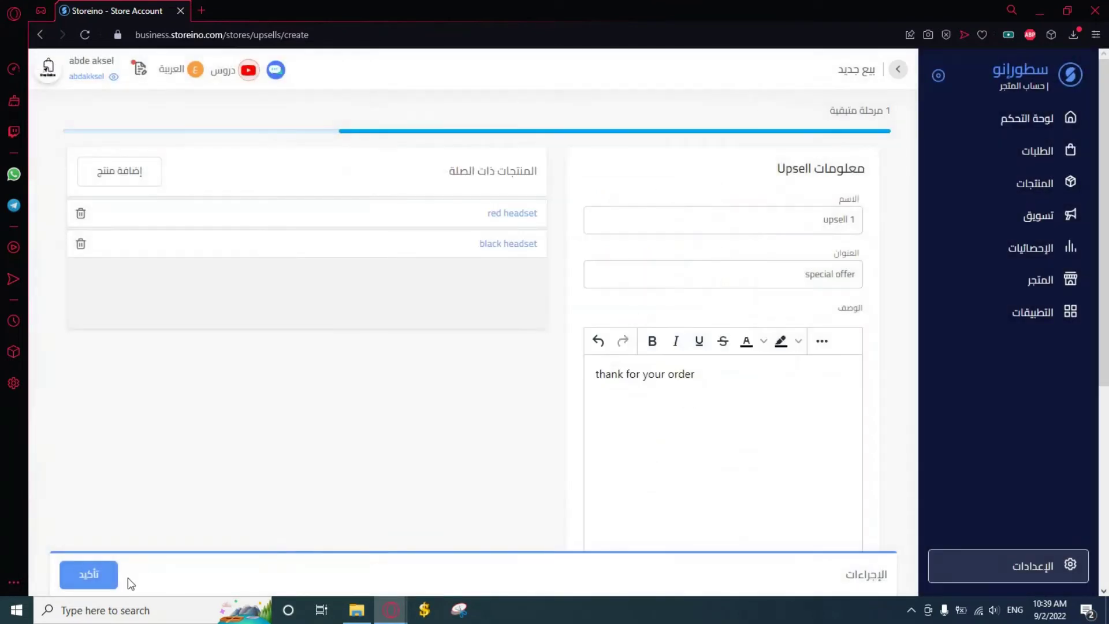
# Save the upsell and go back to the Upsells list
pyautogui.click(86, 574)
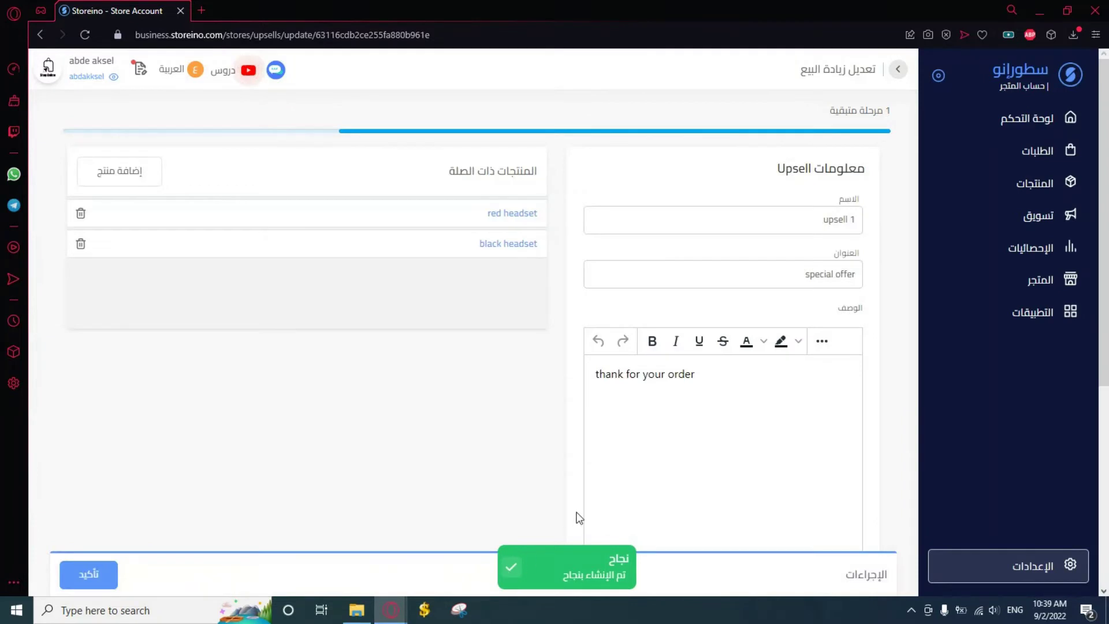
pyautogui.click(1039, 216)
pyautogui.click(293, 199)
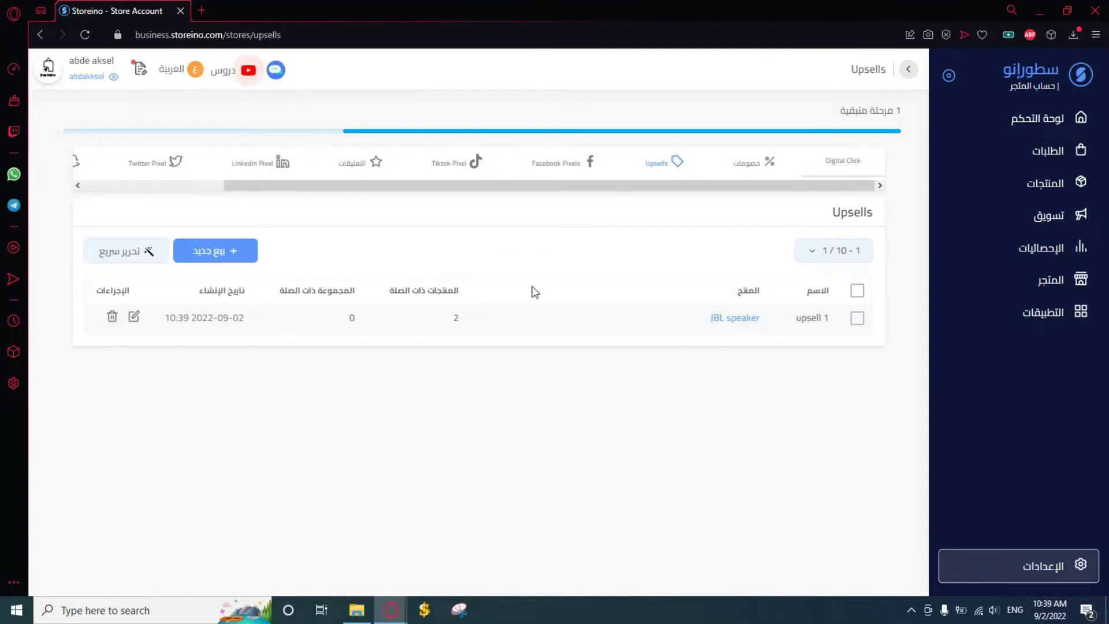
# Check that the storefront JBL speaker page offers red and black headsets at 10% off, then return to admin
pyautogui.click(89, 78)
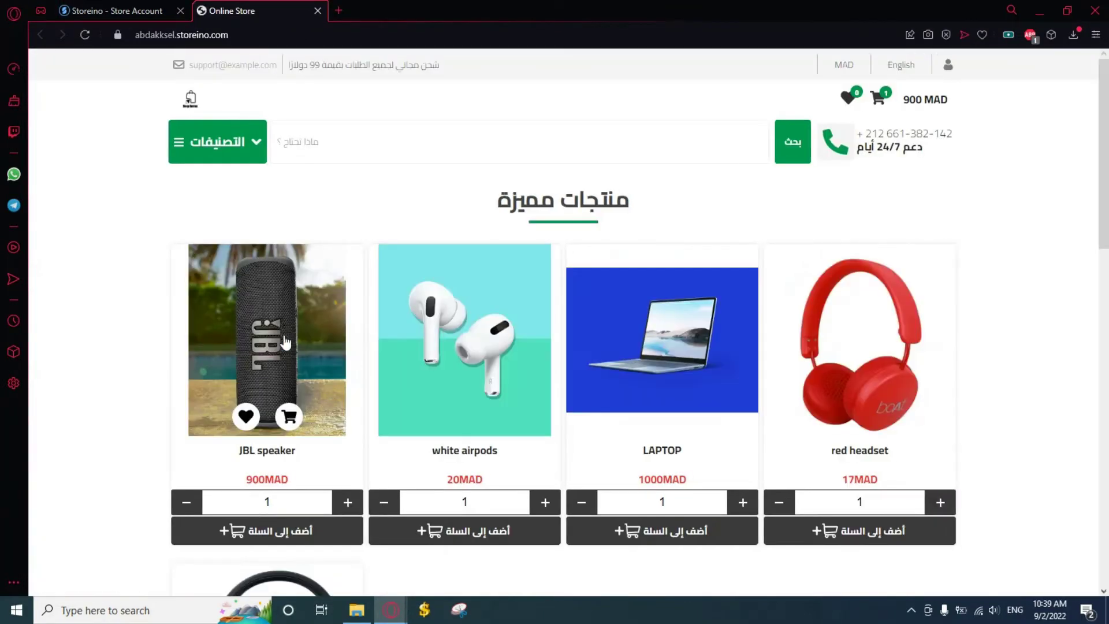
pyautogui.click(283, 337)
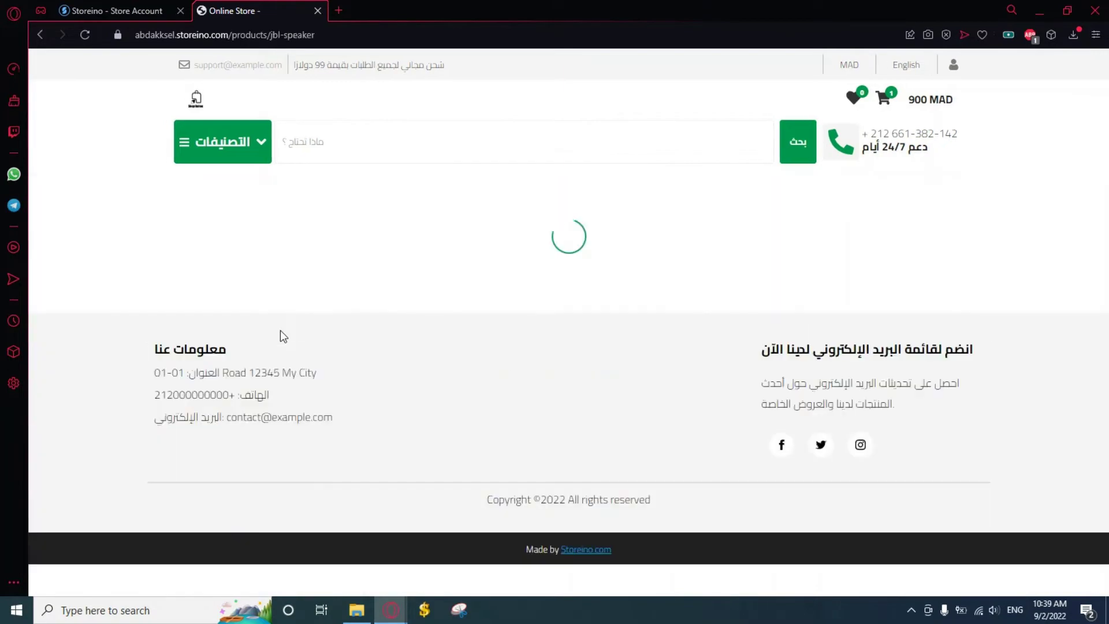
pyautogui.scroll(-7, 659, 372)
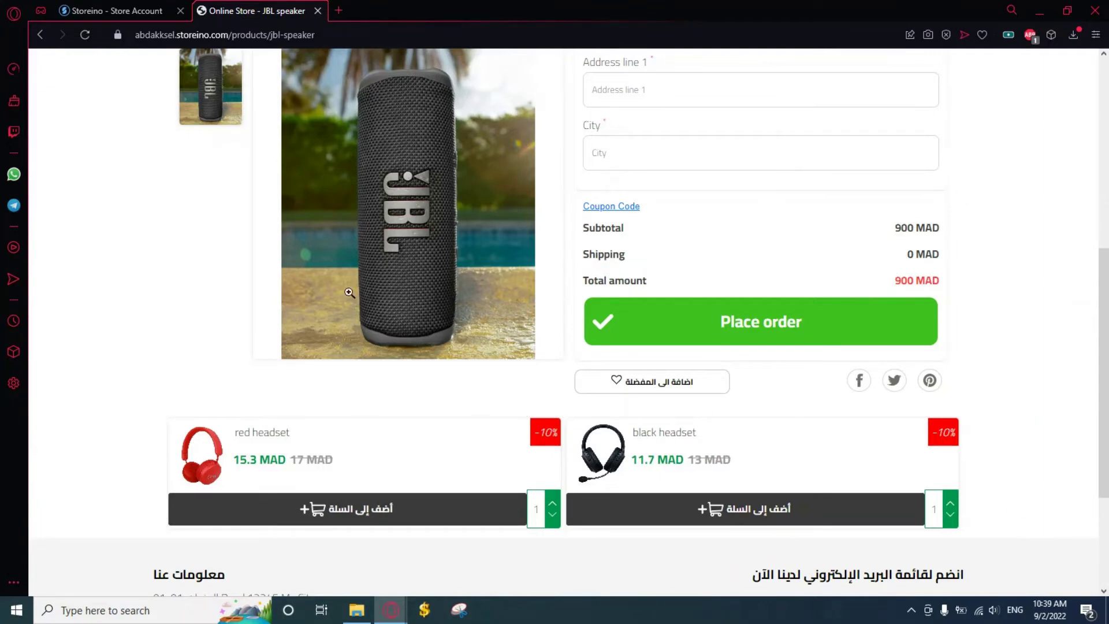
pyautogui.scroll(4, 292, 299)
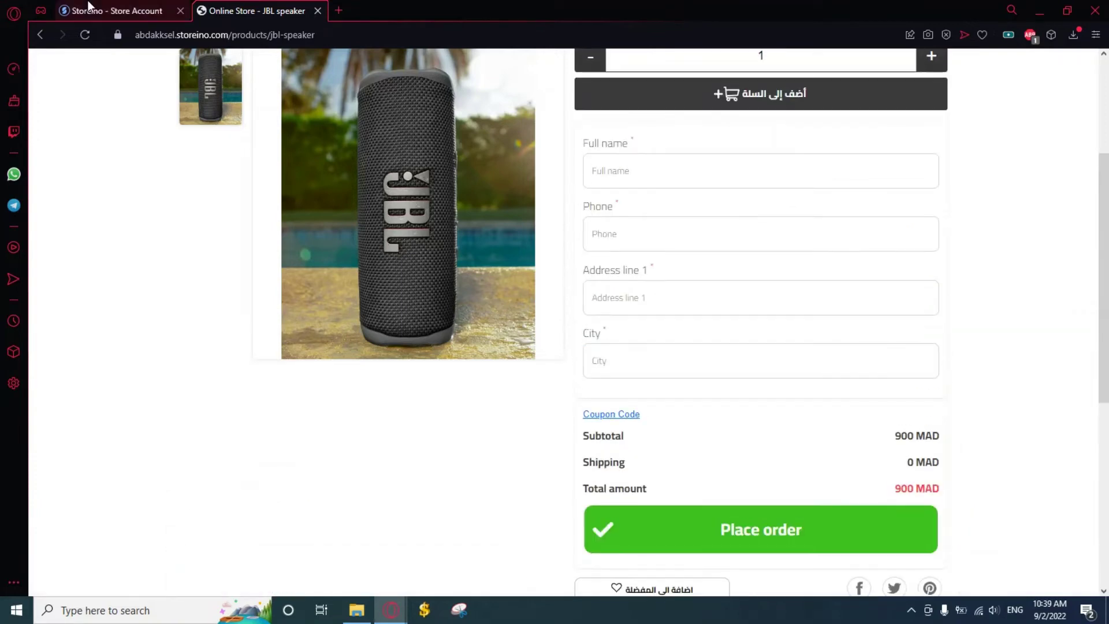
pyautogui.click(132, 8)
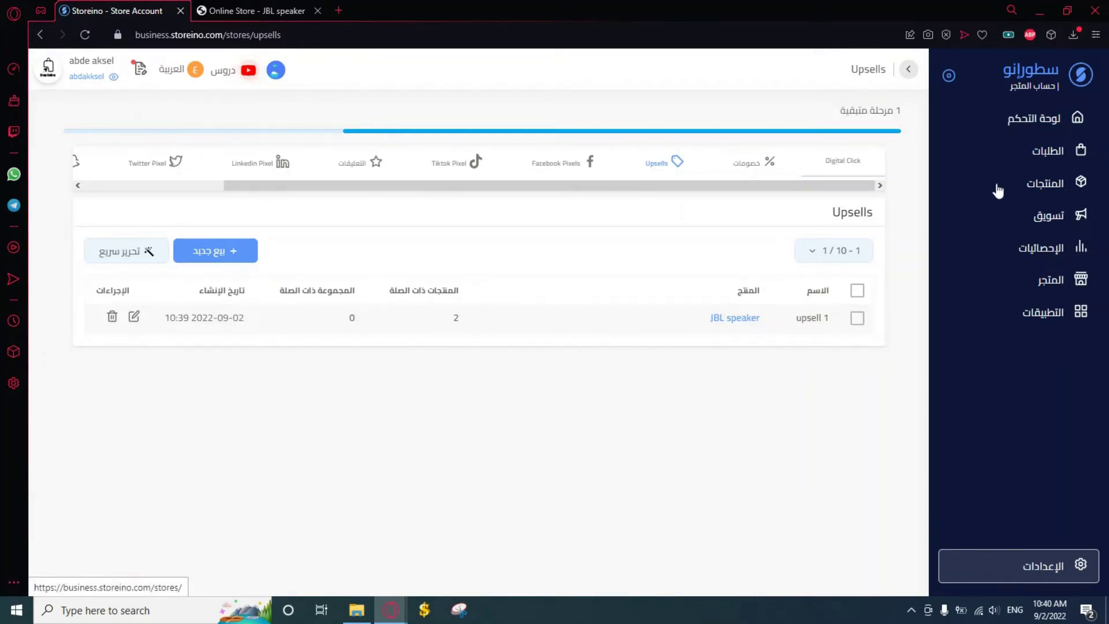
# In checkout page settings, turn on the upsell page after payment and save
pyautogui.click(1074, 573)
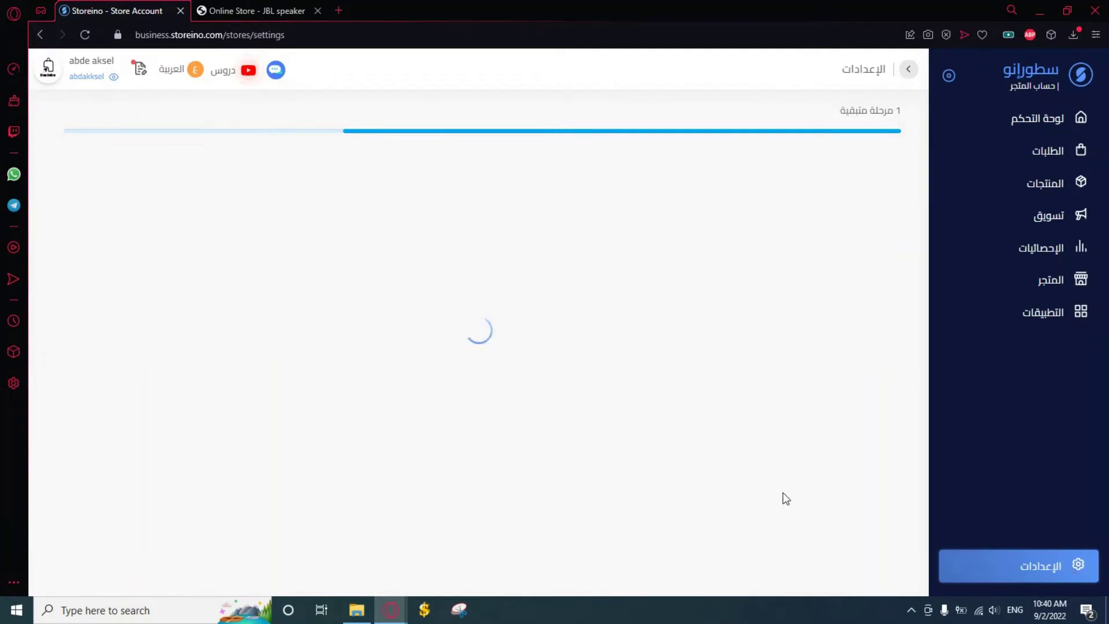
pyautogui.click(452, 206)
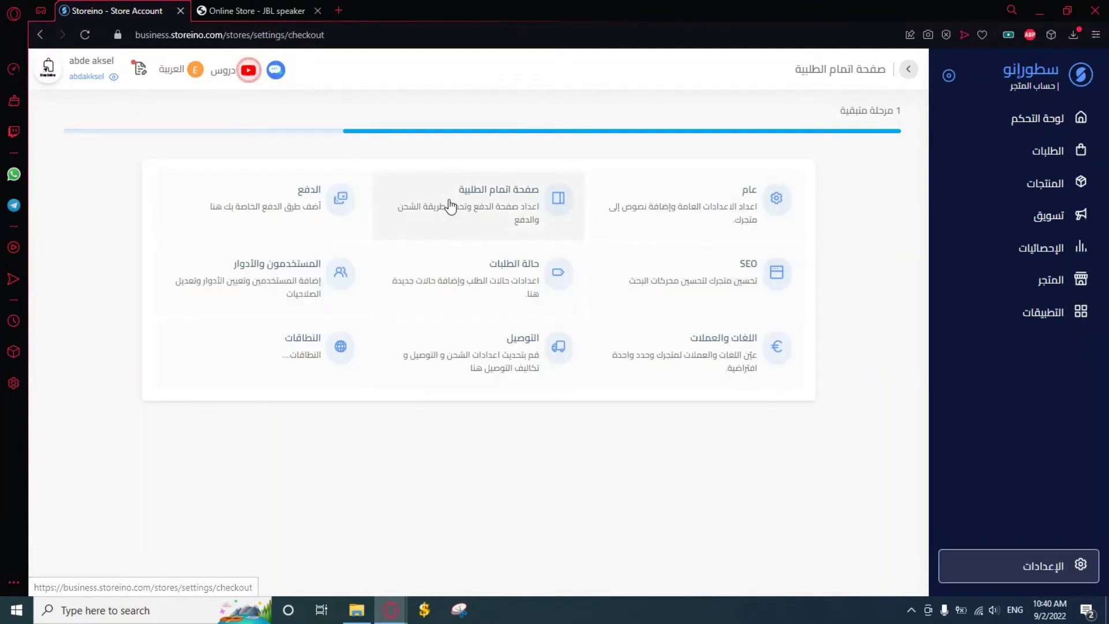
pyautogui.click(256, 174)
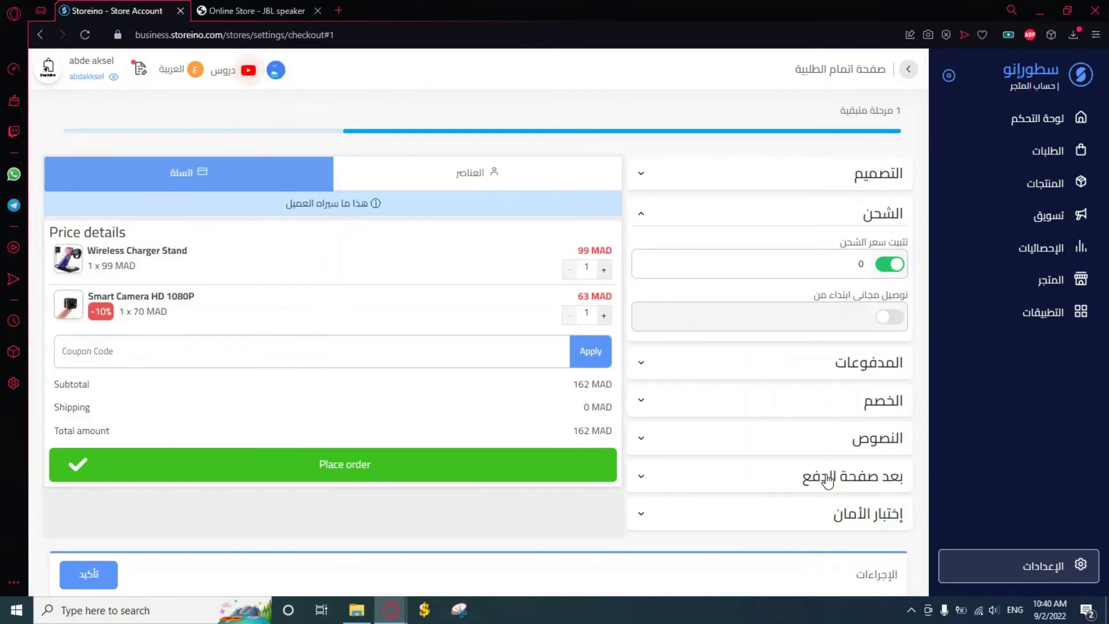
pyautogui.click(772, 485)
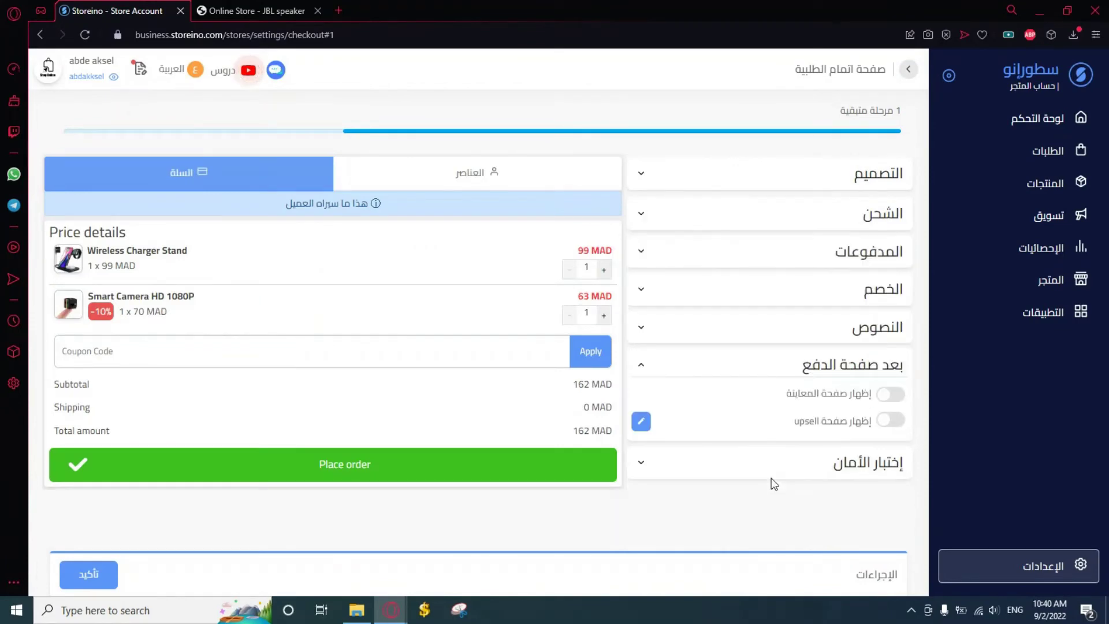
pyautogui.click(889, 420)
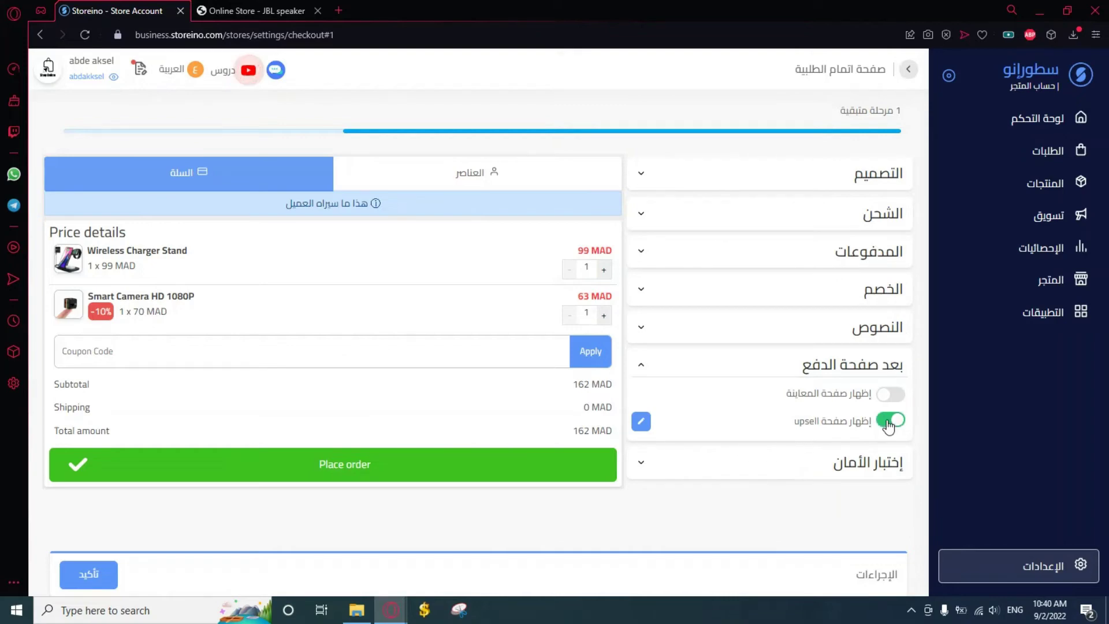
pyautogui.click(91, 584)
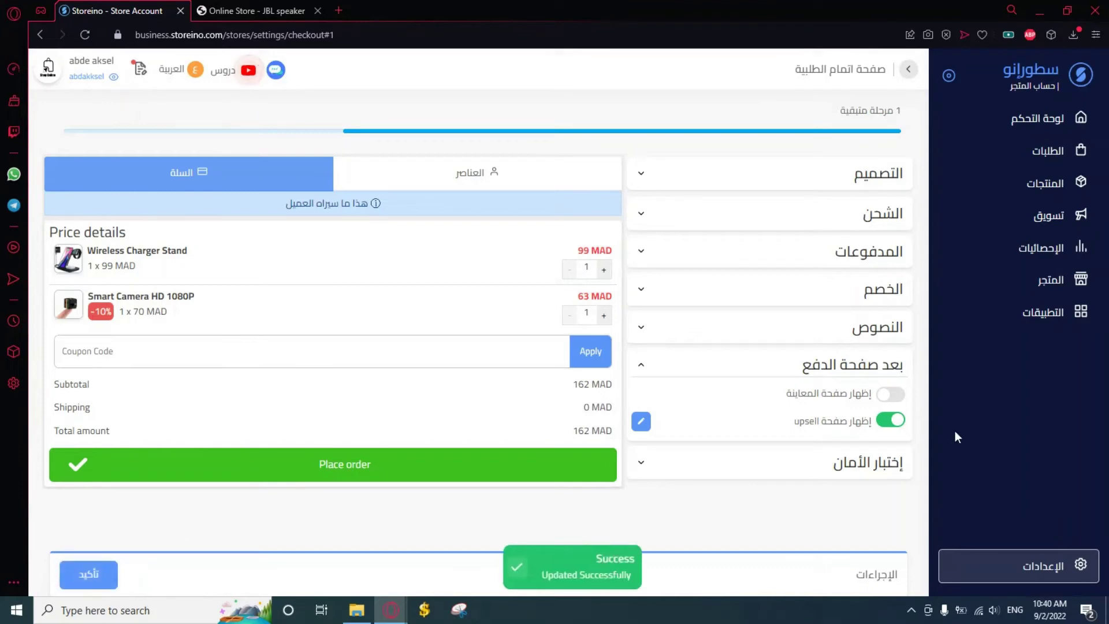
pyautogui.click(1037, 225)
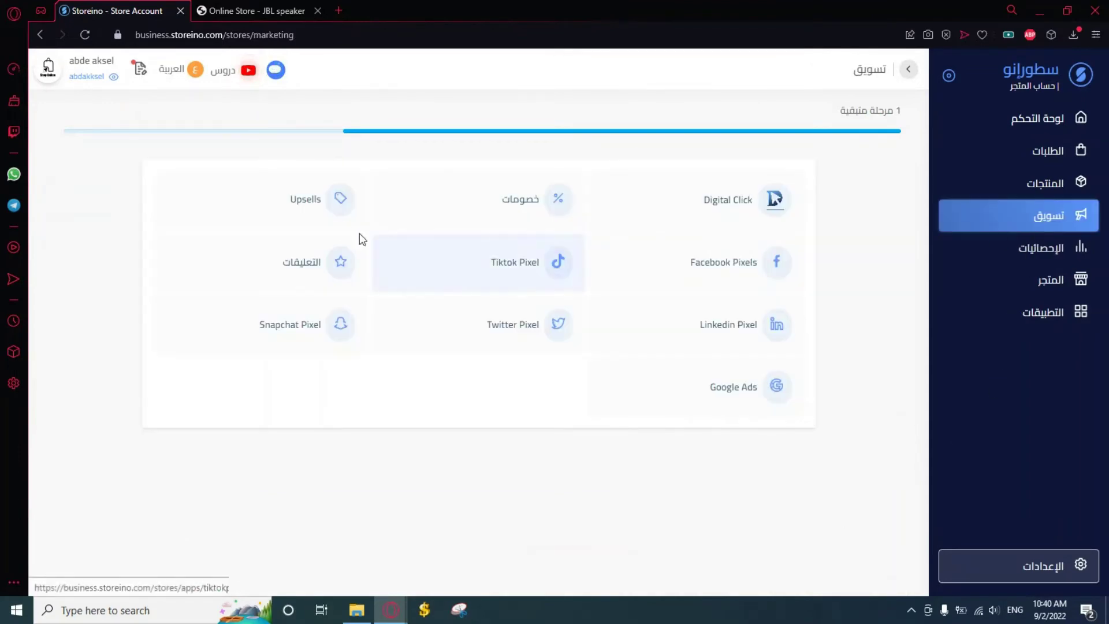
# Open 'إعدادات upsell' from the Upsells page's quick-edit menu
pyautogui.click(333, 224)
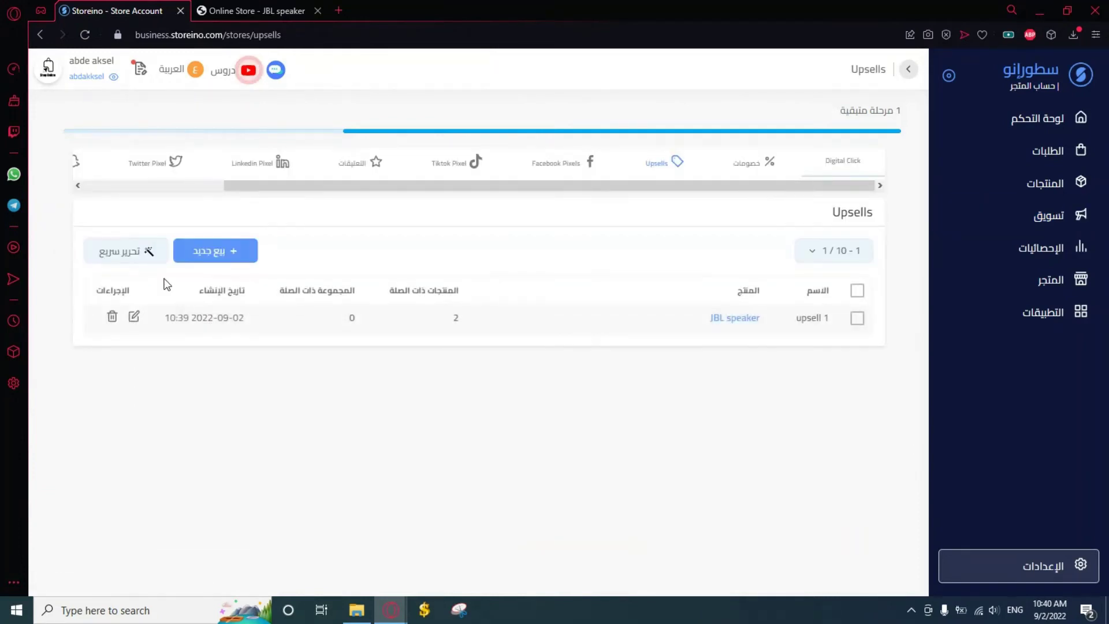
pyautogui.click(142, 251)
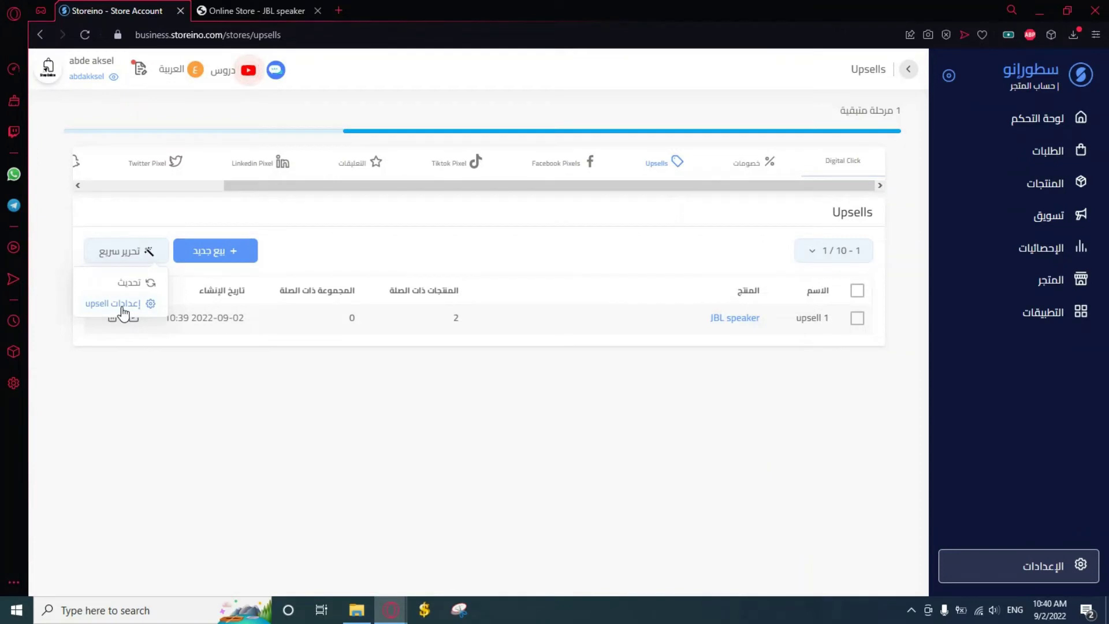
pyautogui.click(122, 309)
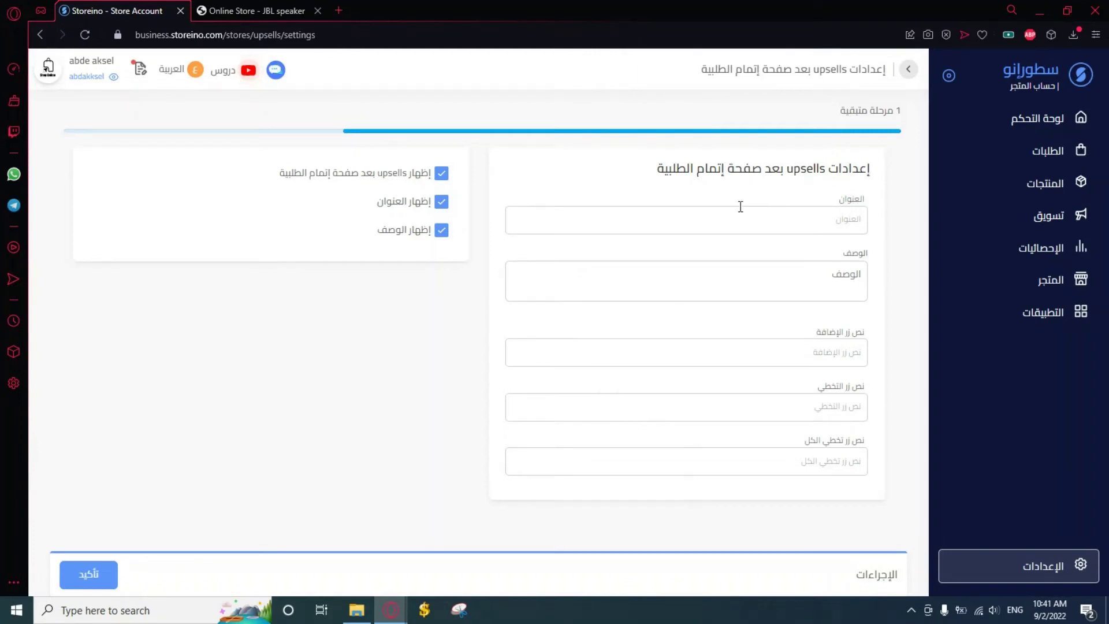
# Set the upsell settings title to 'Special offer'
pyautogui.click(805, 216)
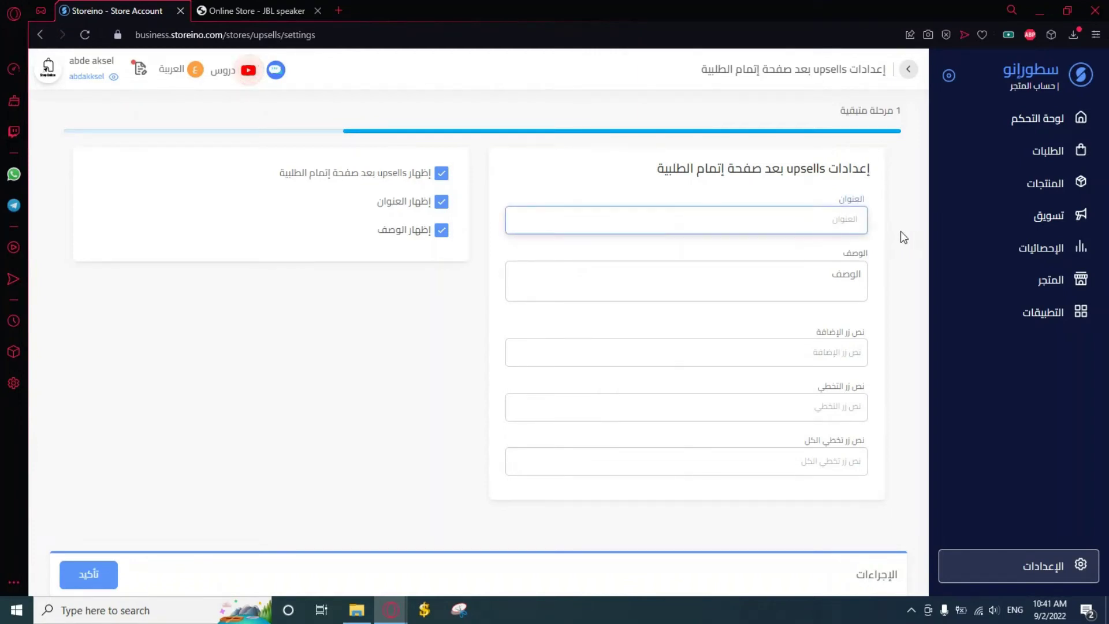
pyautogui.click(901, 232)
pyautogui.click(827, 217)
pyautogui.write('Special offer')
pyautogui.click(875, 307)
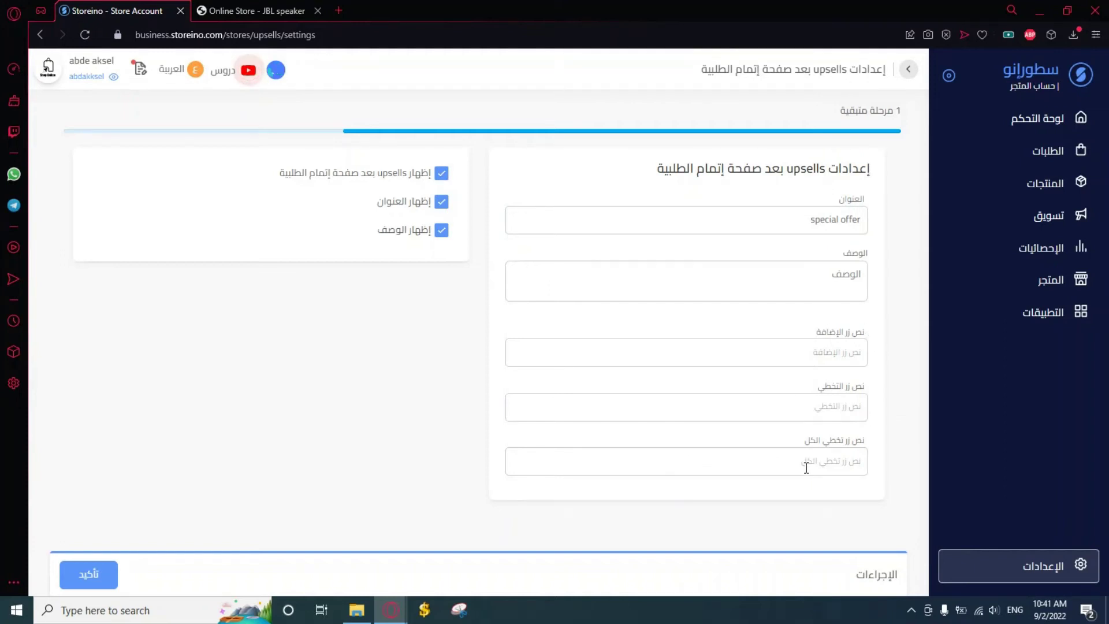
# Set the add and skip button labels to 'add' and 'skip'
pyautogui.click(823, 353)
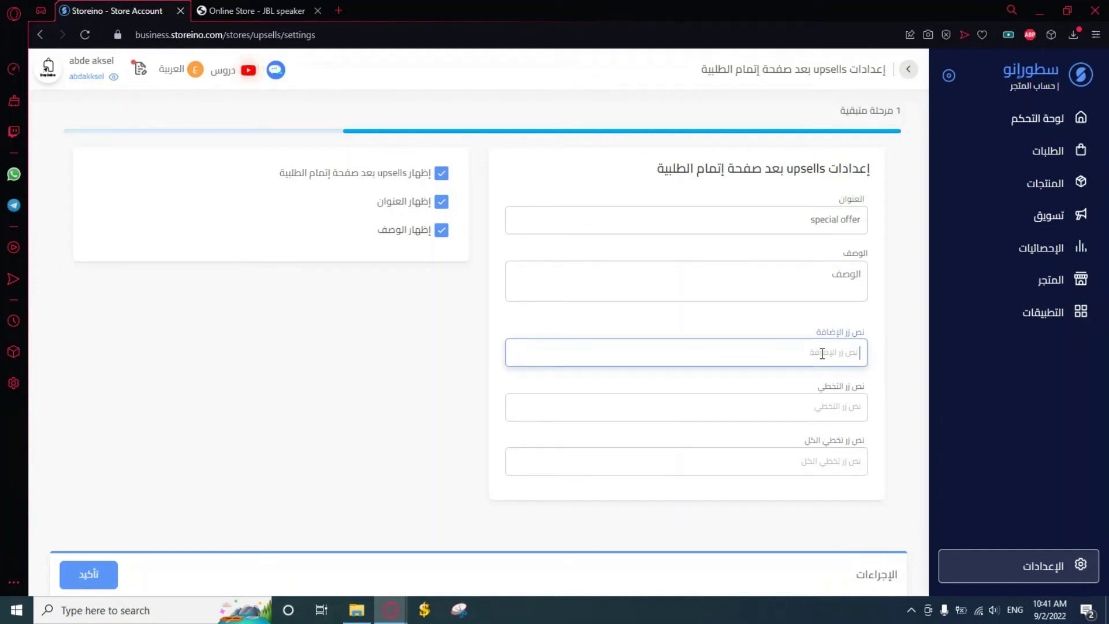
pyautogui.write('add')
pyautogui.click(893, 374)
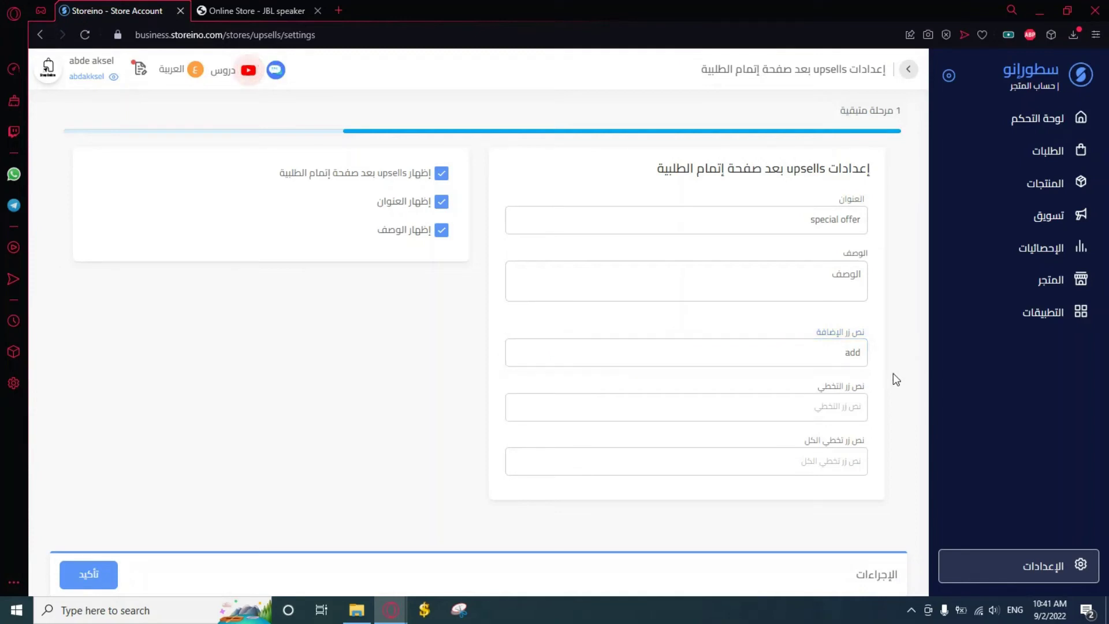
pyautogui.click(856, 404)
pyautogui.write('لا')
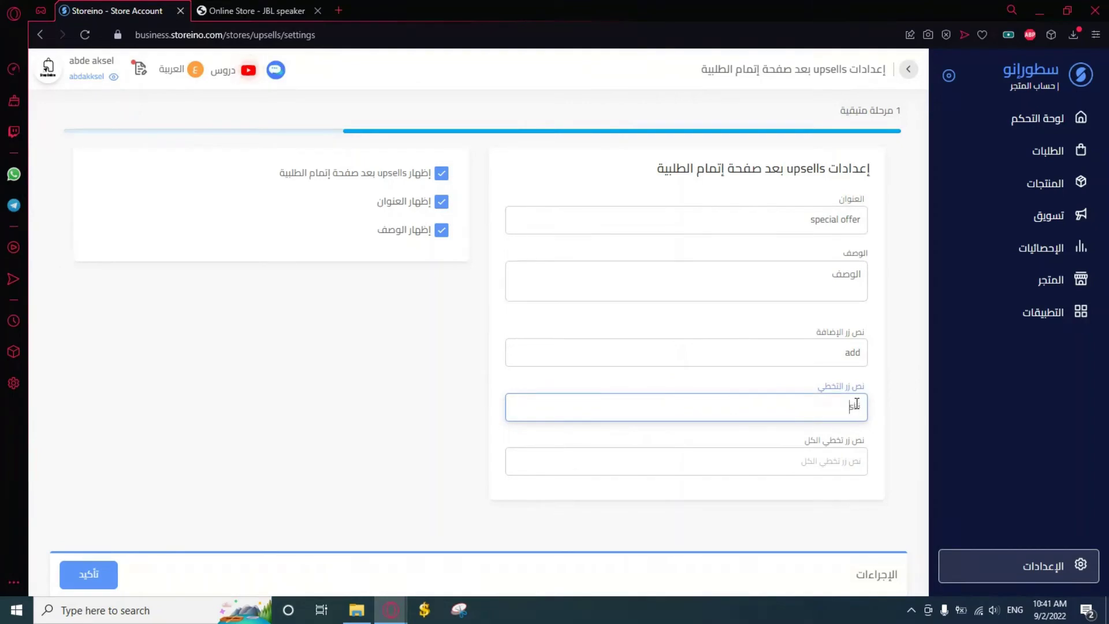
pyautogui.press('BackSpace')
pyautogui.press('BackSpace')
pyautogui.write('skip')
pyautogui.click(887, 418)
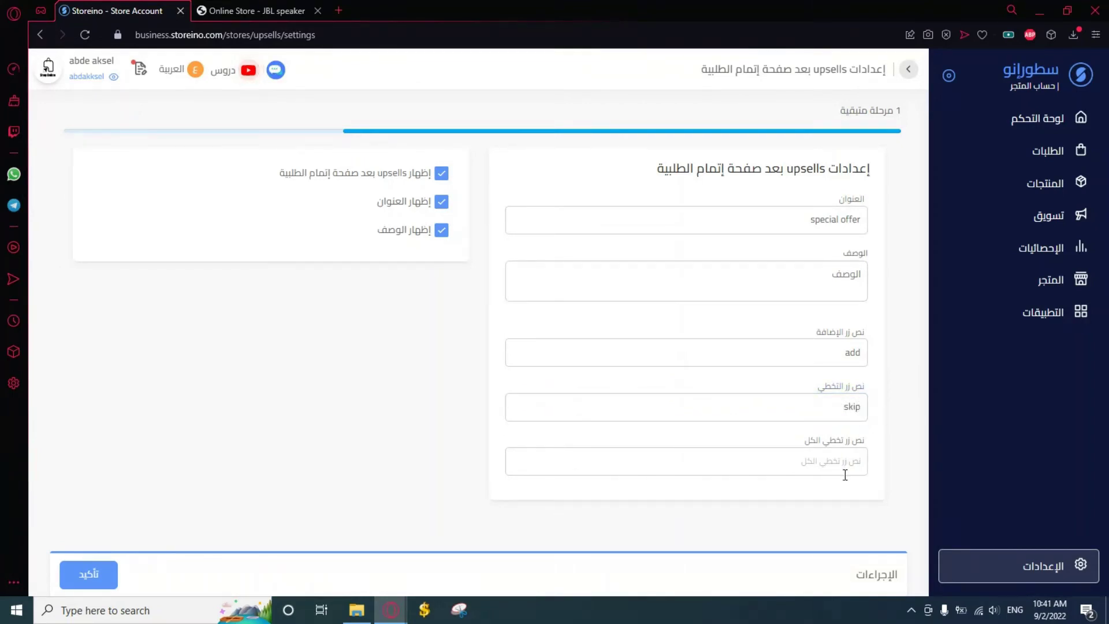
# Set the skip-all label to 'skip all', save, and return to the storefront tab
pyautogui.click(829, 461)
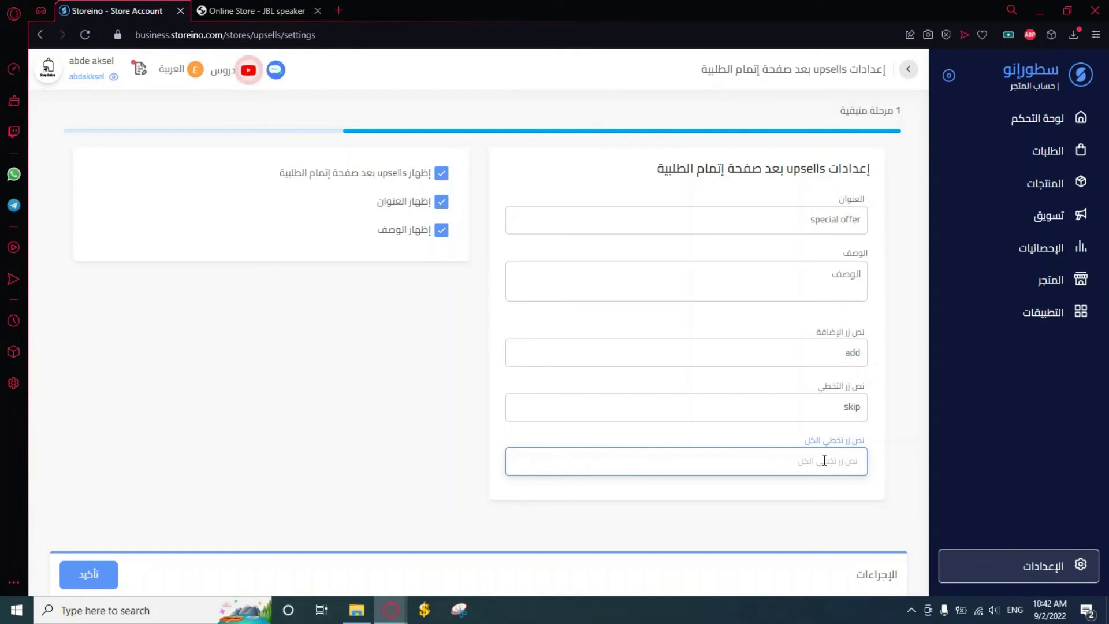
pyautogui.write('aki')
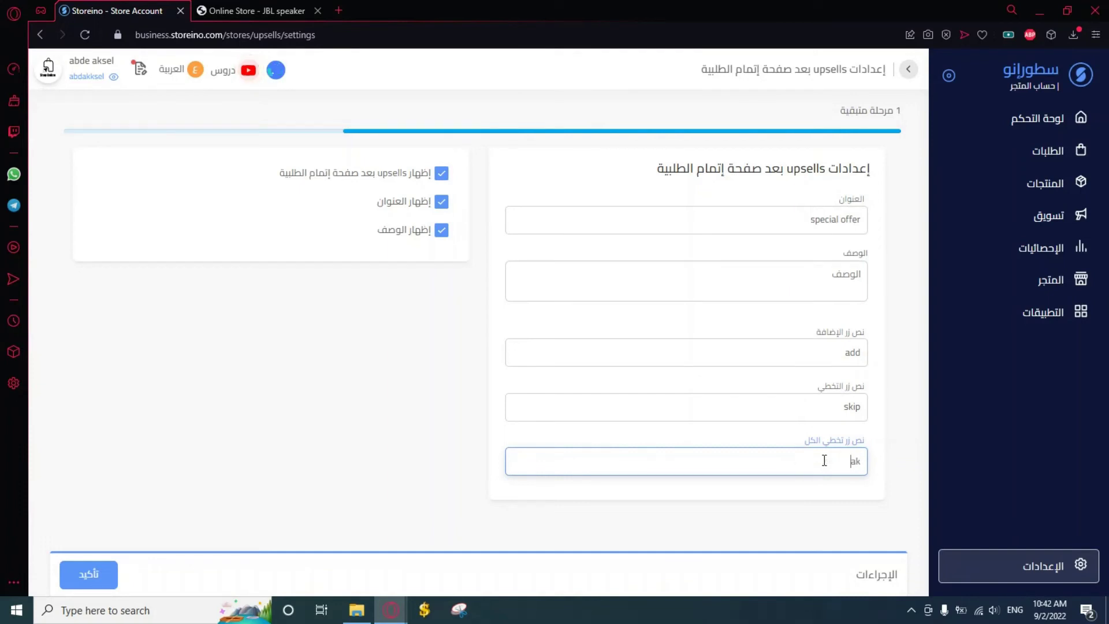
pyautogui.press('BackSpace')
pyautogui.press('BackSpace')
pyautogui.press('BackSpace')
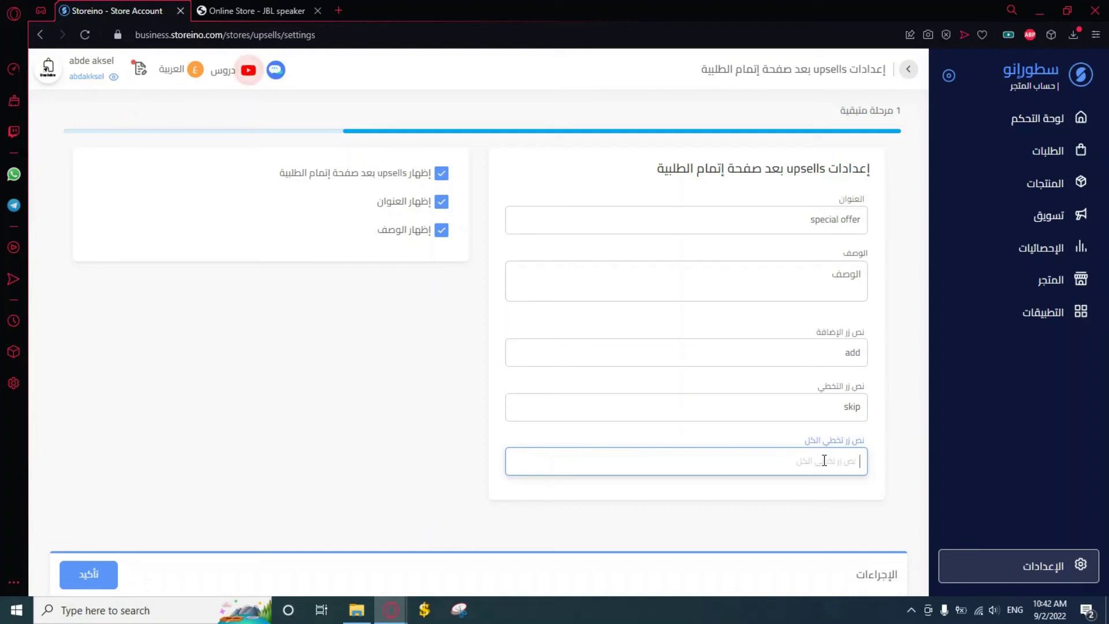
pyautogui.write('skip all')
pyautogui.click(407, 418)
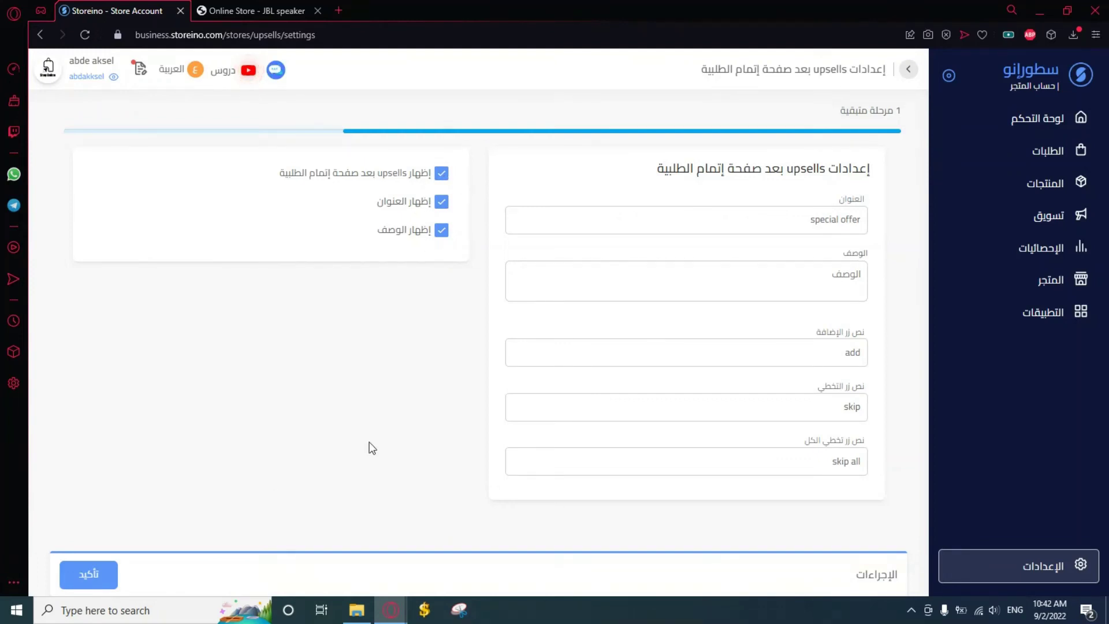
pyautogui.click(88, 573)
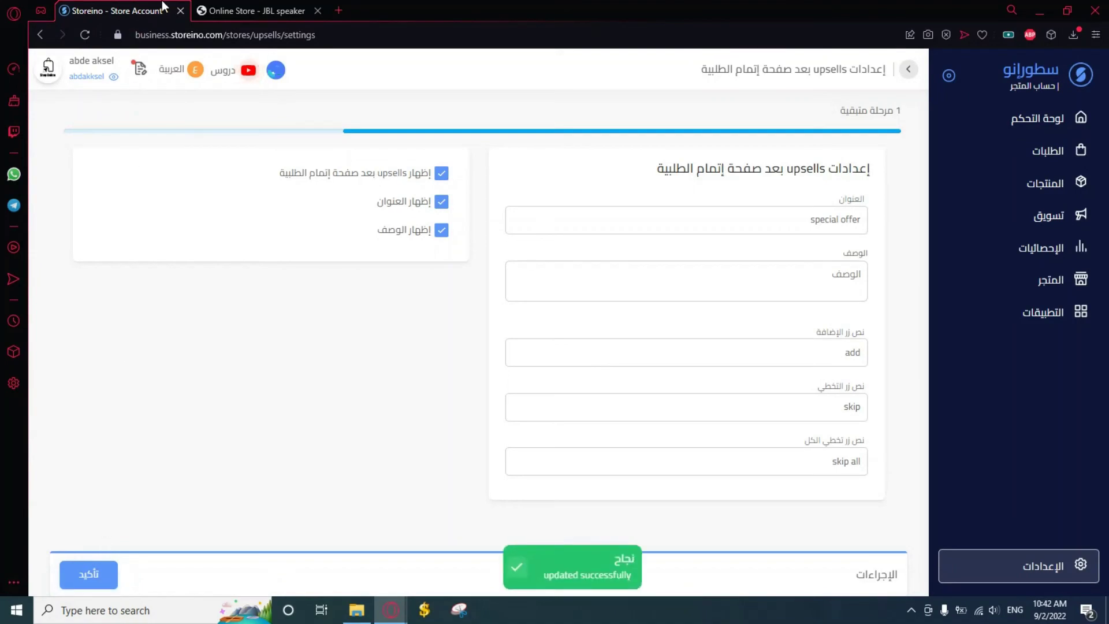
pyautogui.click(227, 8)
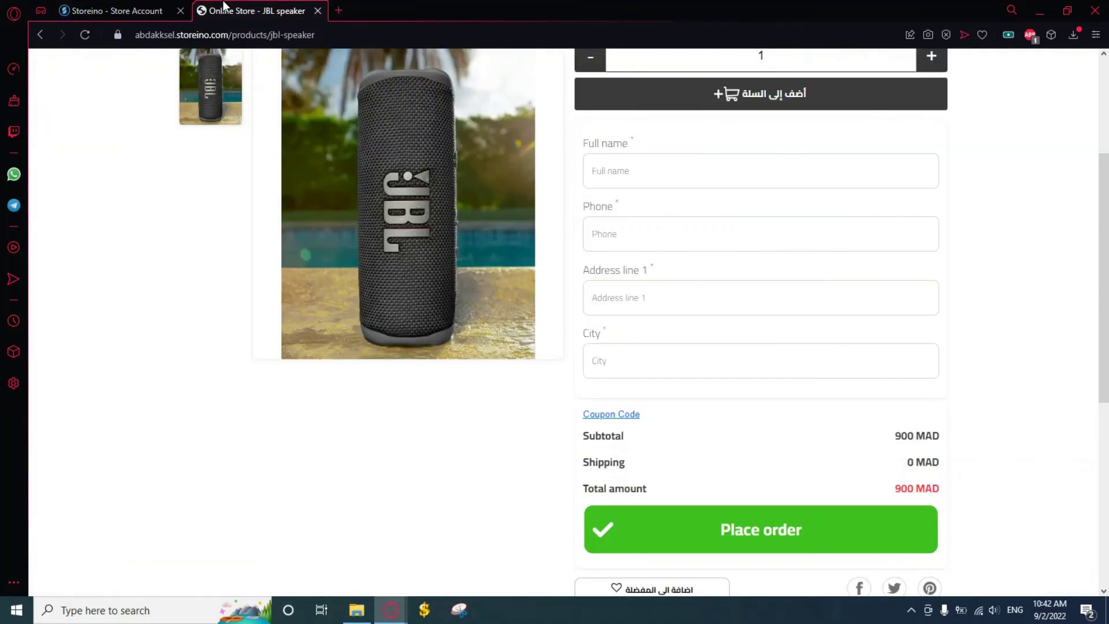
# Go from the store home to the cart and proceed to checkout with the JBL speaker
pyautogui.scroll(3, 550, 461)
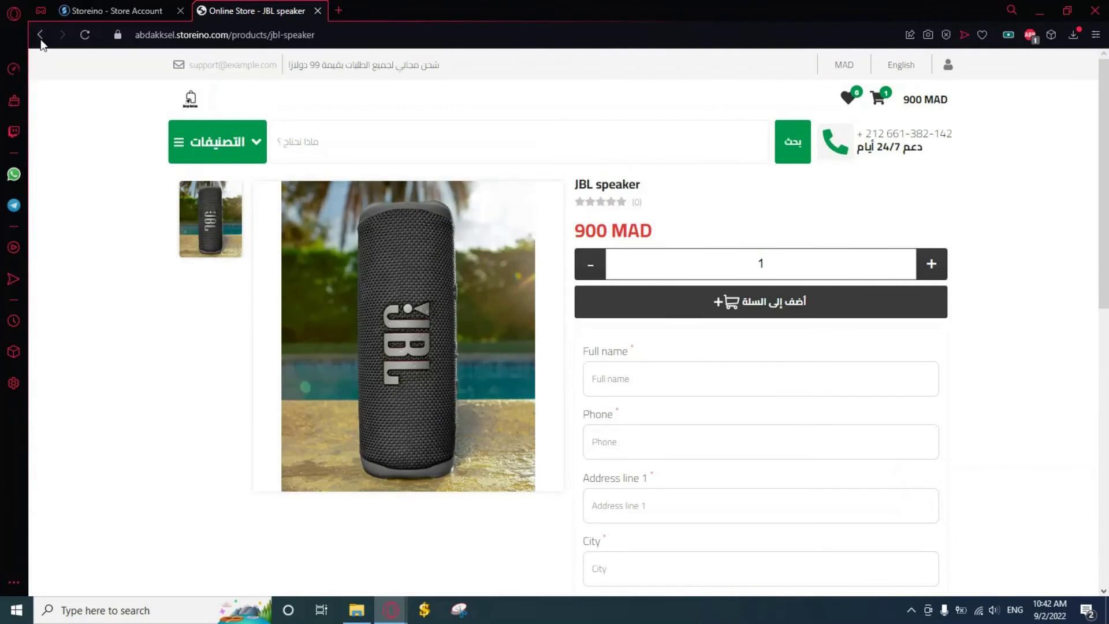
pyautogui.click(40, 35)
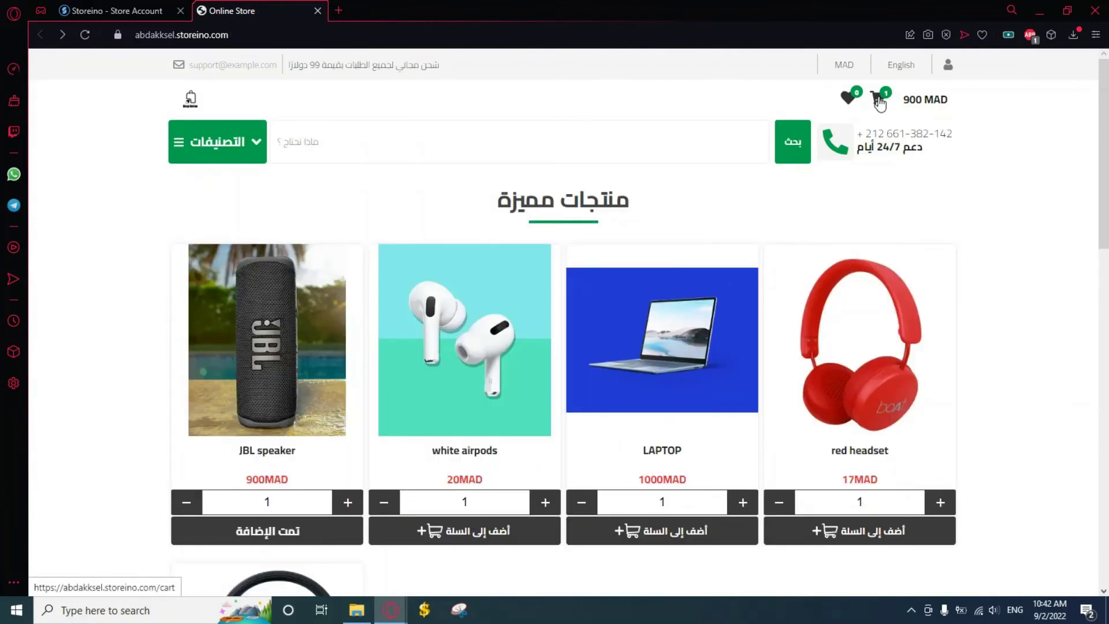
pyautogui.click(878, 101)
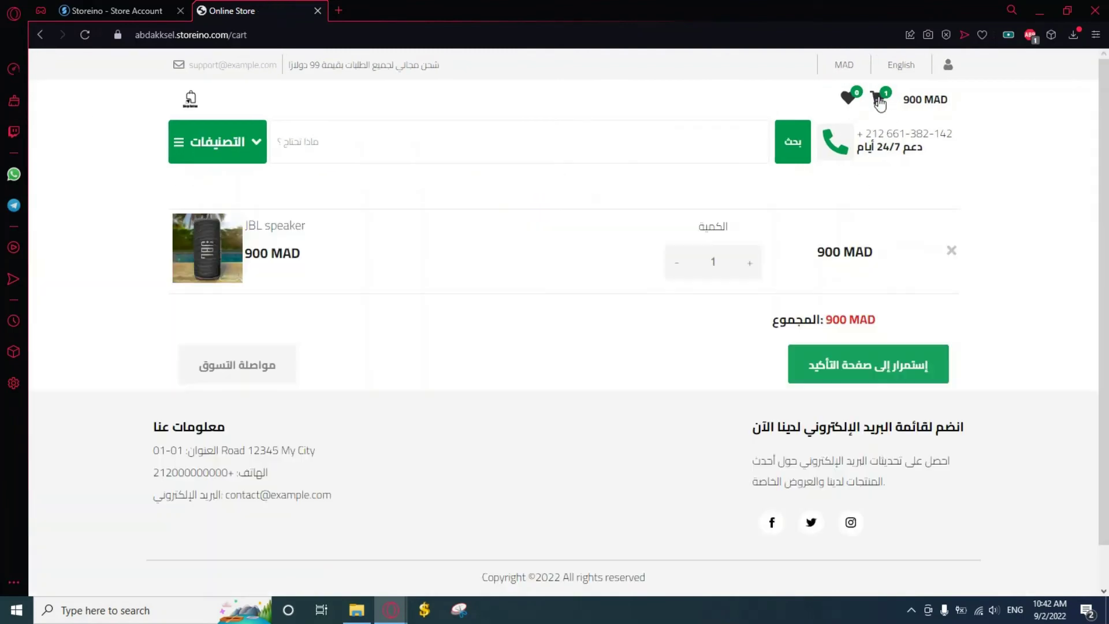
pyautogui.click(841, 379)
pyautogui.click(246, 119)
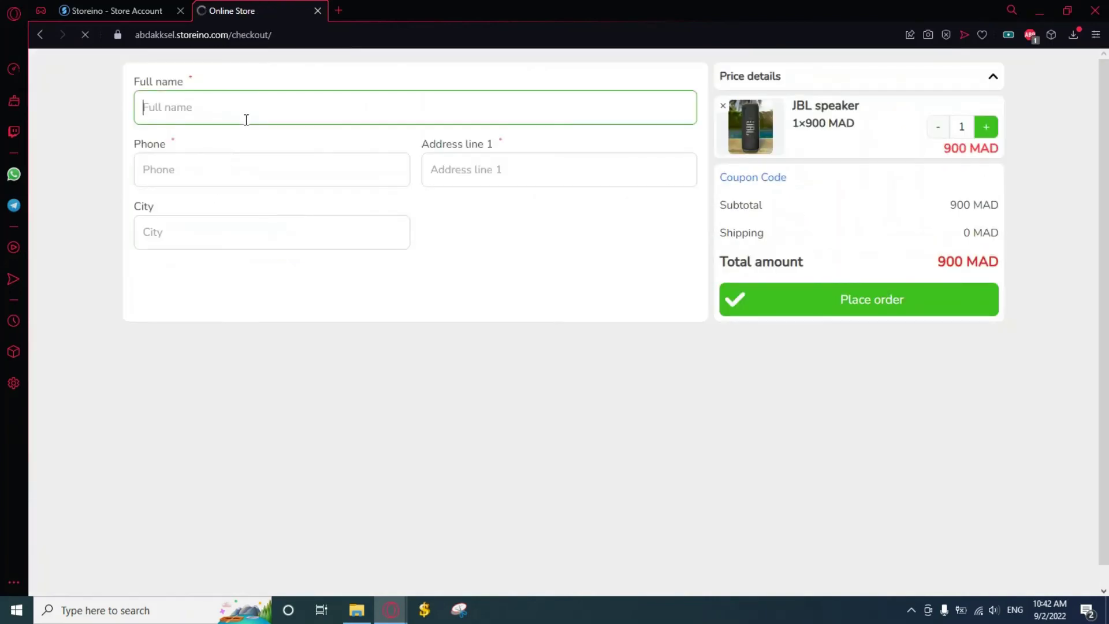
# Enter the customer's full name, phone number, address and city, then place the test order
pyautogui.write('ayoub test')
pyautogui.click(256, 169)
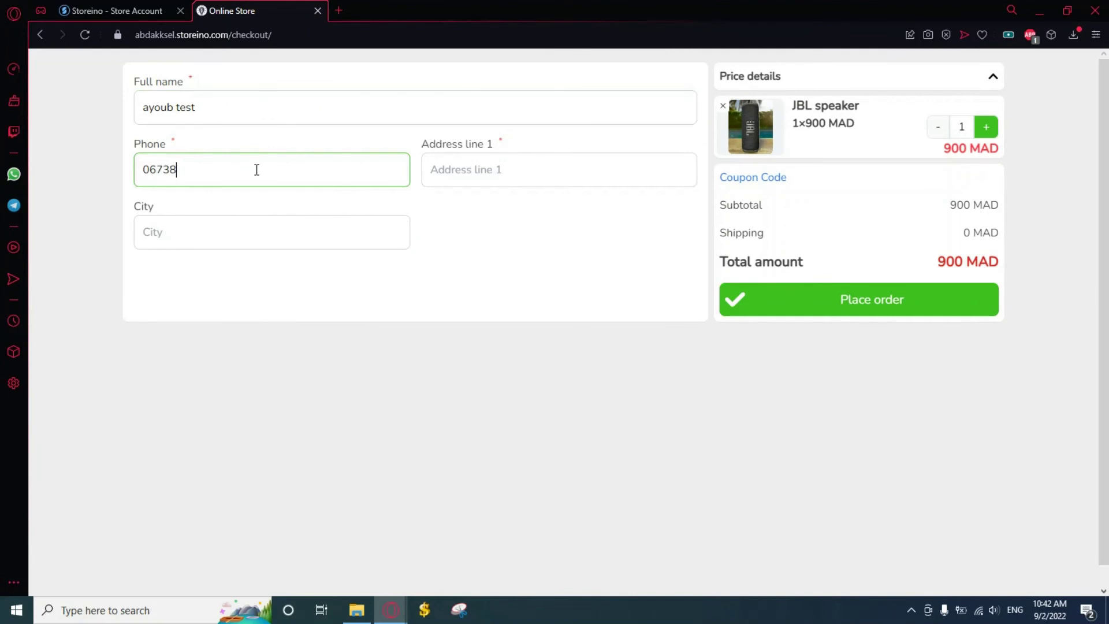
pyautogui.click(507, 173)
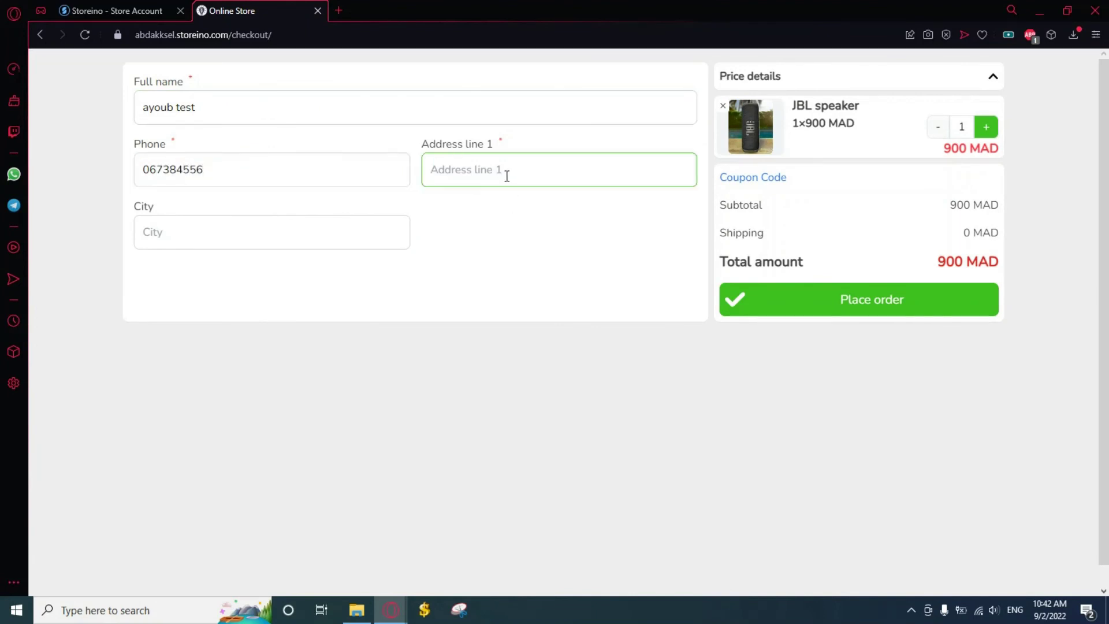
pyautogui.write('agadir')
pyautogui.click(184, 232)
pyautogui.write('agad')
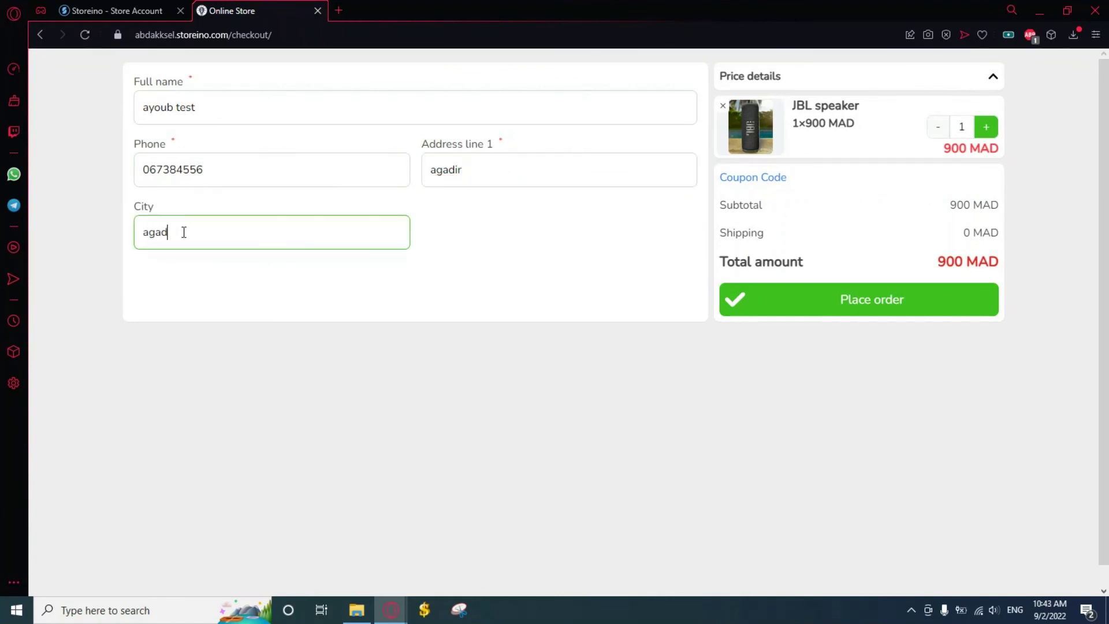
pyautogui.write('ir')
pyautogui.click(859, 299)
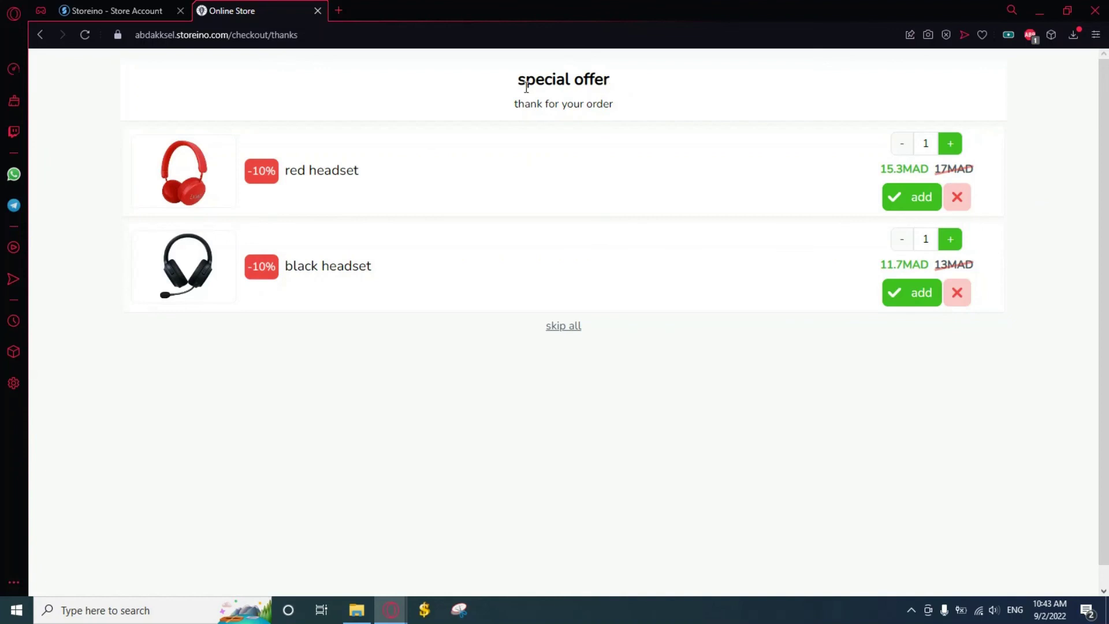
pyautogui.moveTo(518, 80); pyautogui.dragTo(516, 104)
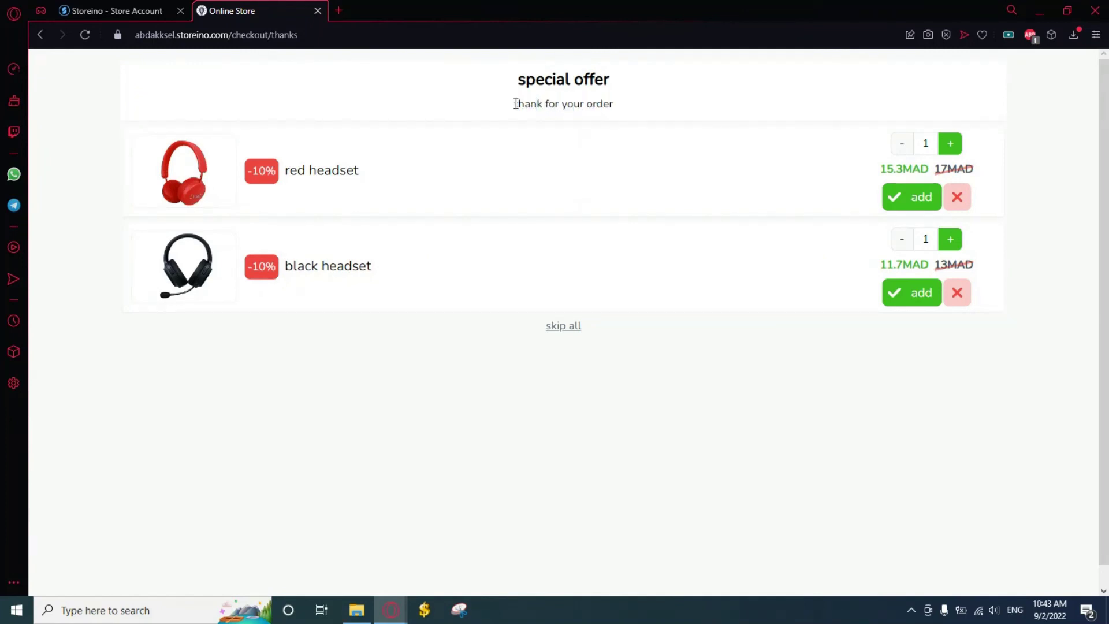